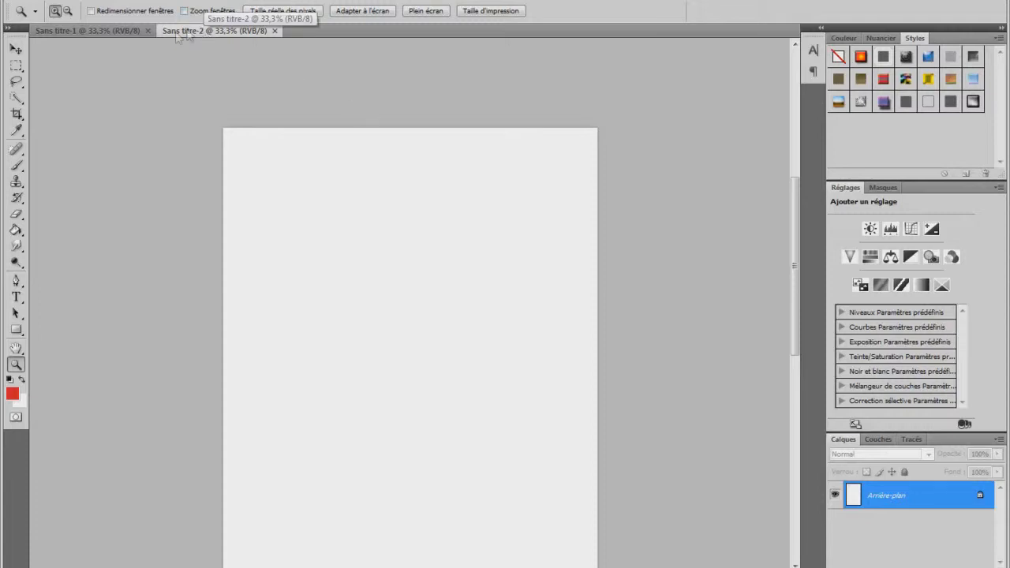
Close the two blank untitled documents, Sans titre-1 and Sans titre-2.
click(137, 33)
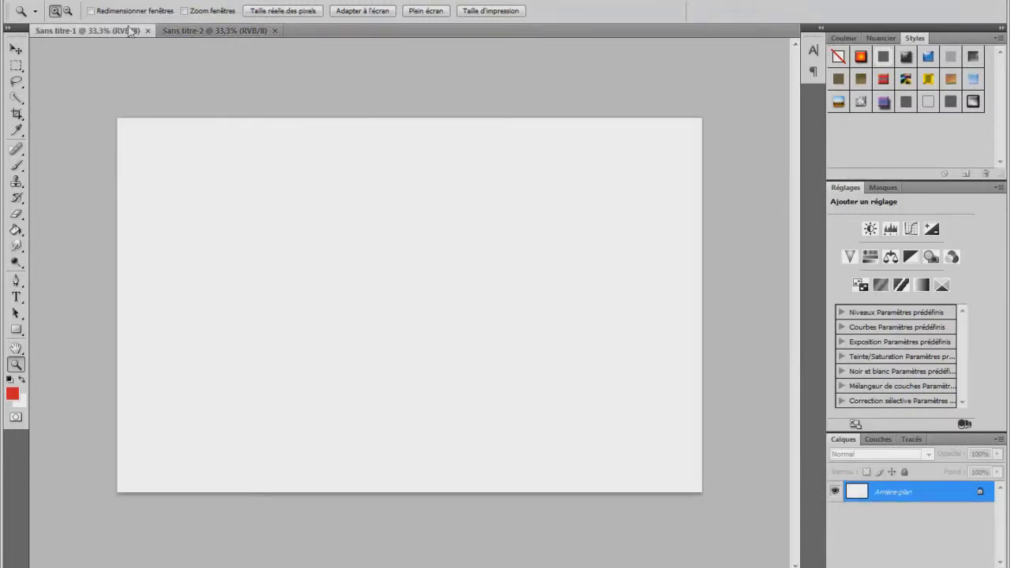
click(148, 30)
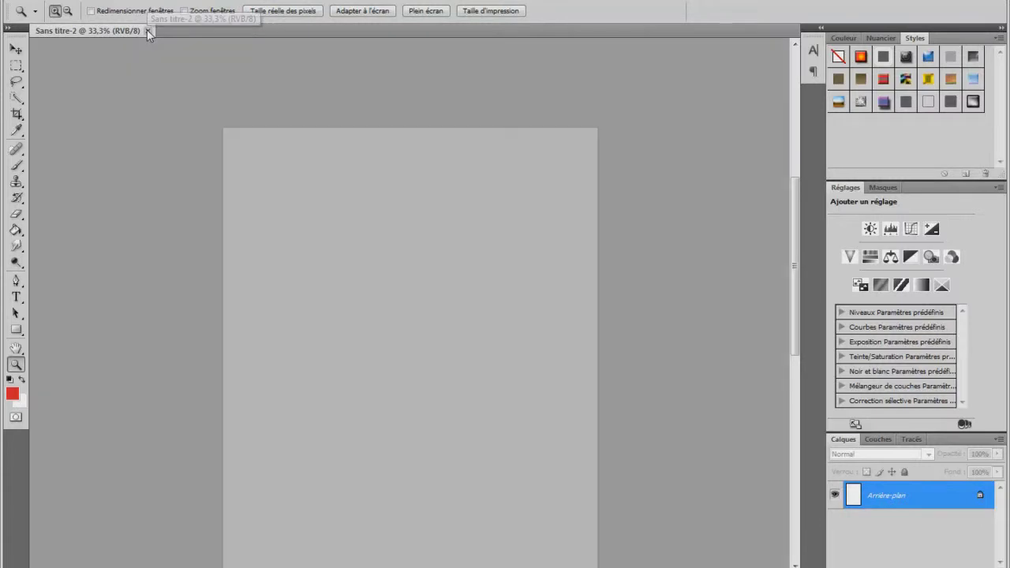
click(147, 30)
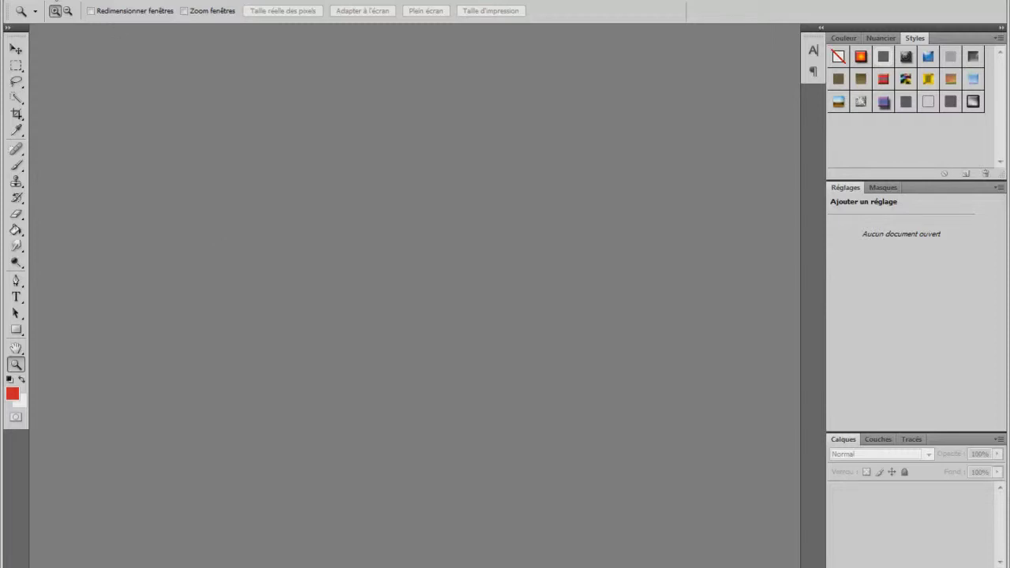
Start a new document and name it TEST LOGITUTO.
click(47, 1)
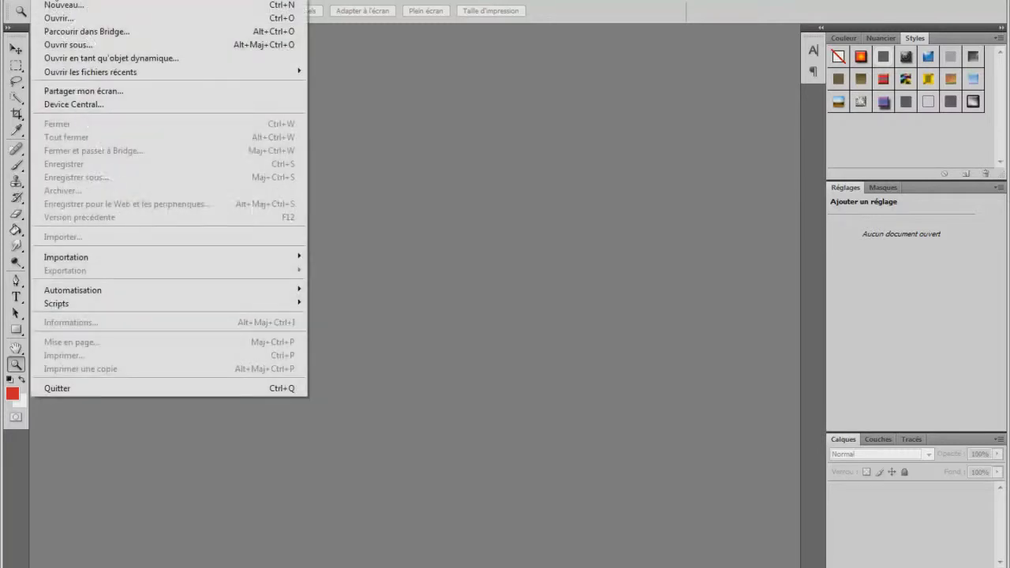
click(57, 6)
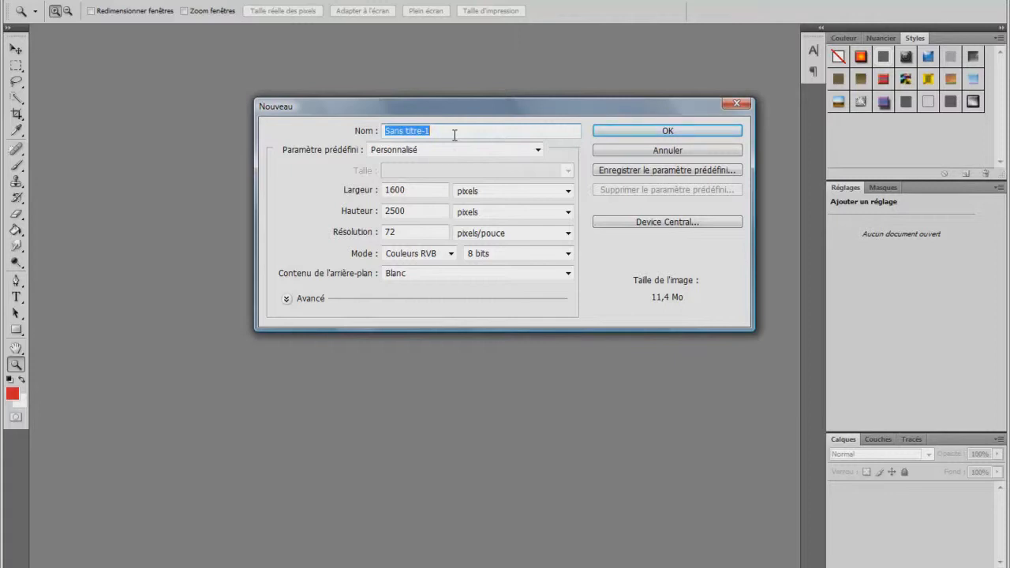
text(TEST)
text( LOS)
key(BackSpace)
key(BackSpace)
text(OGITUTO)
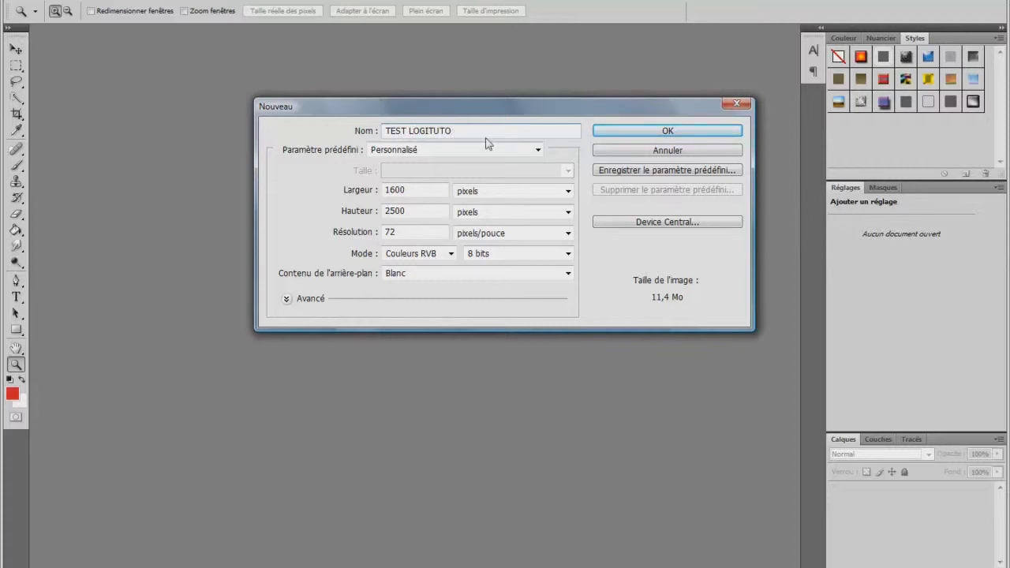
Try the preset "Format Photoshop par défaut" for the new document.
click(432, 155)
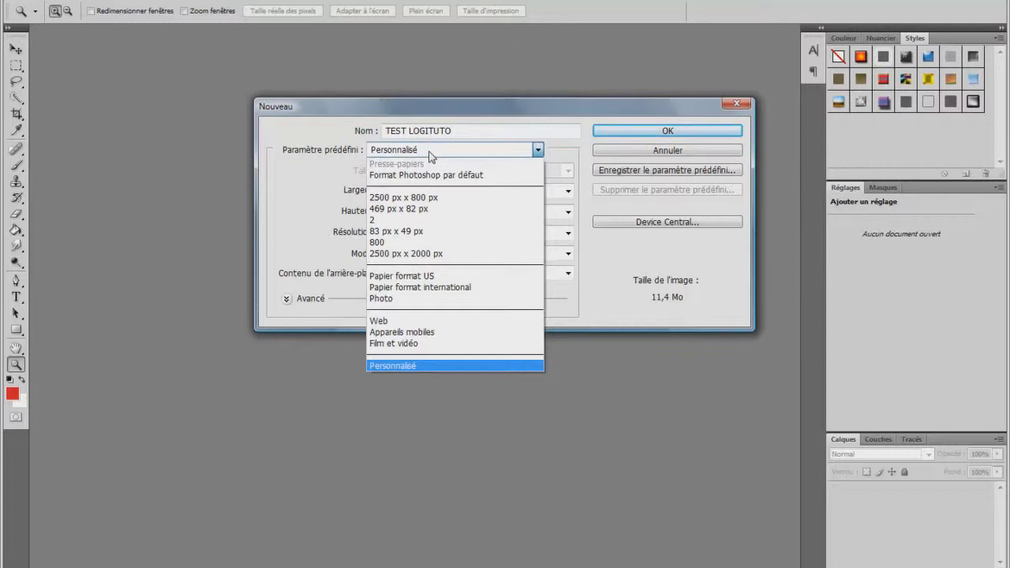
click(432, 154)
click(431, 152)
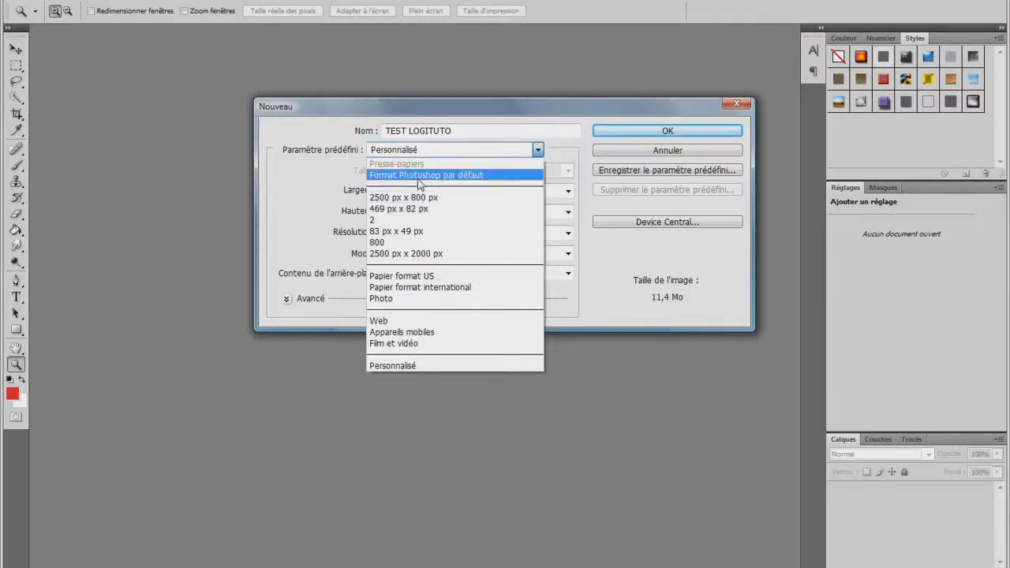
click(419, 175)
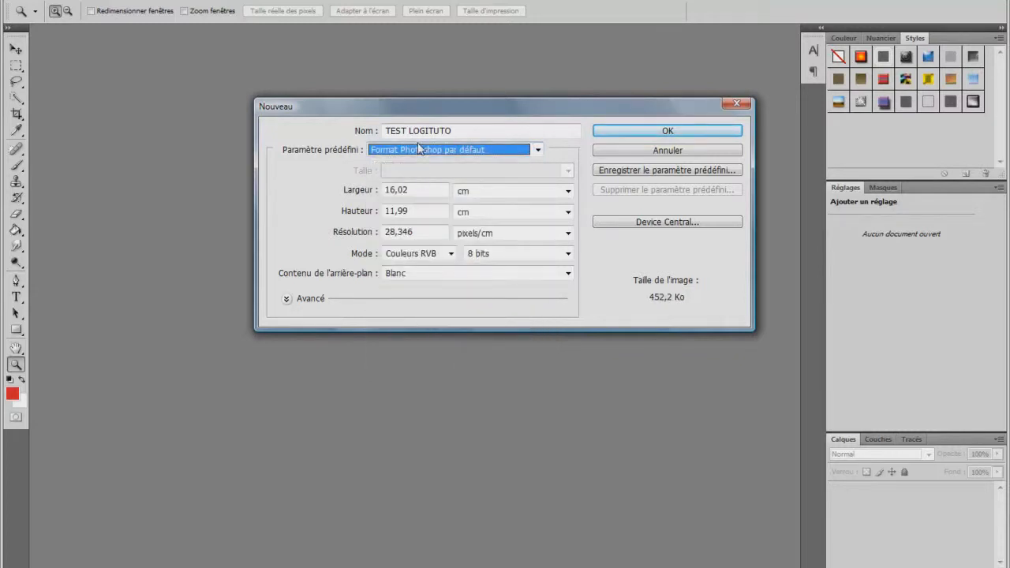
click(423, 151)
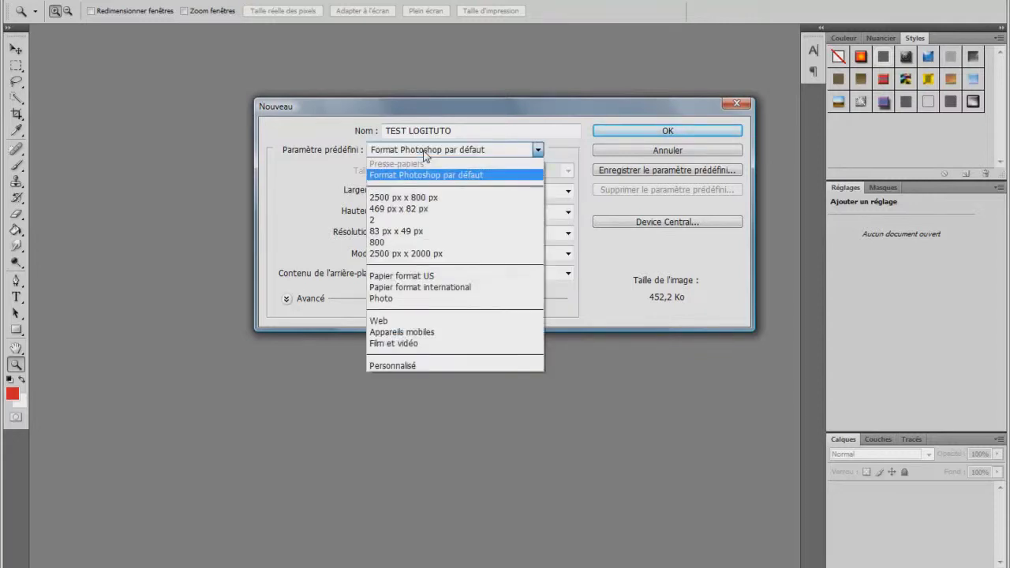
click(423, 152)
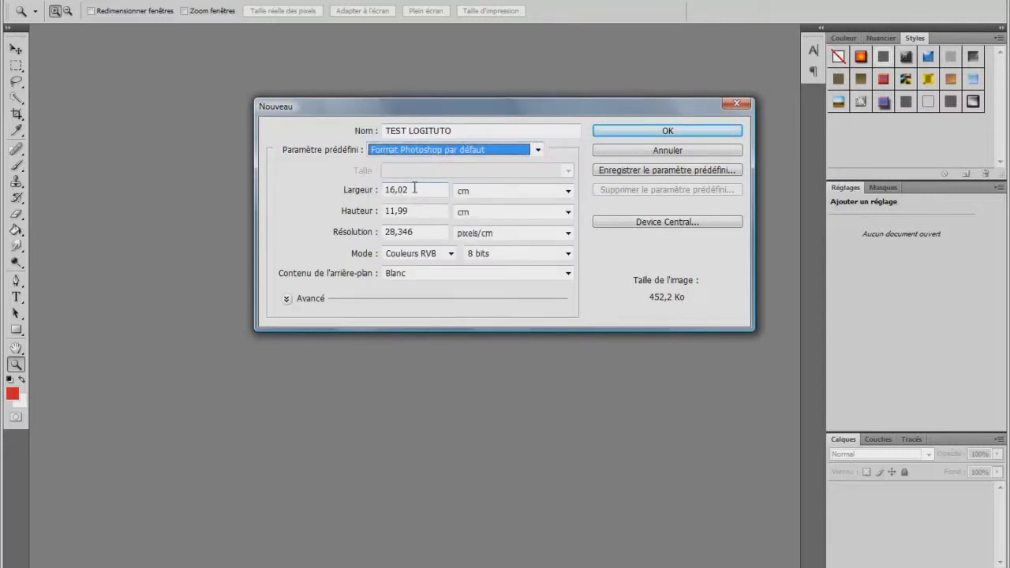
Apply the 469 px x 82 px preset to the new document.
click(438, 149)
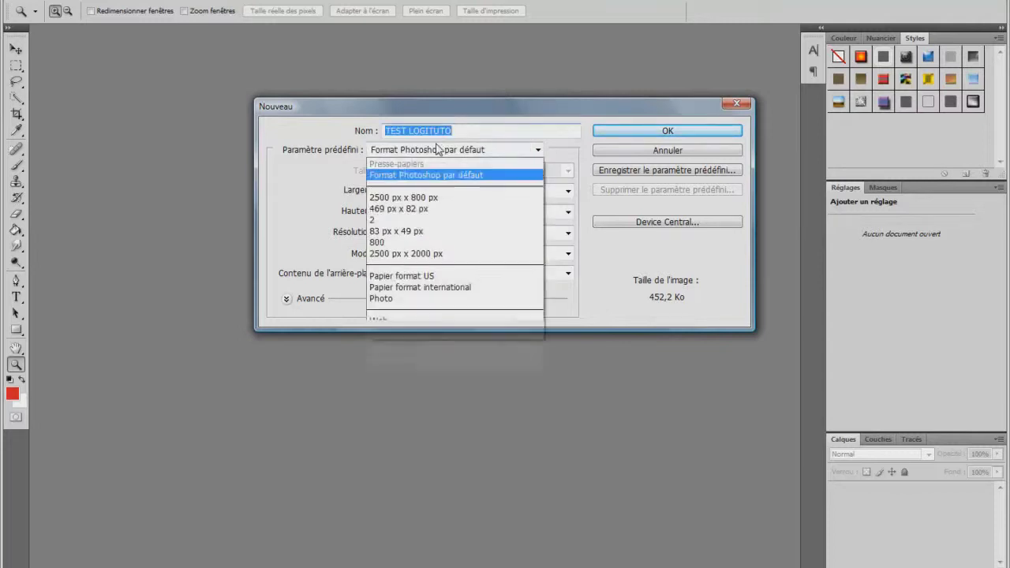
click(418, 210)
click(418, 152)
click(418, 152)
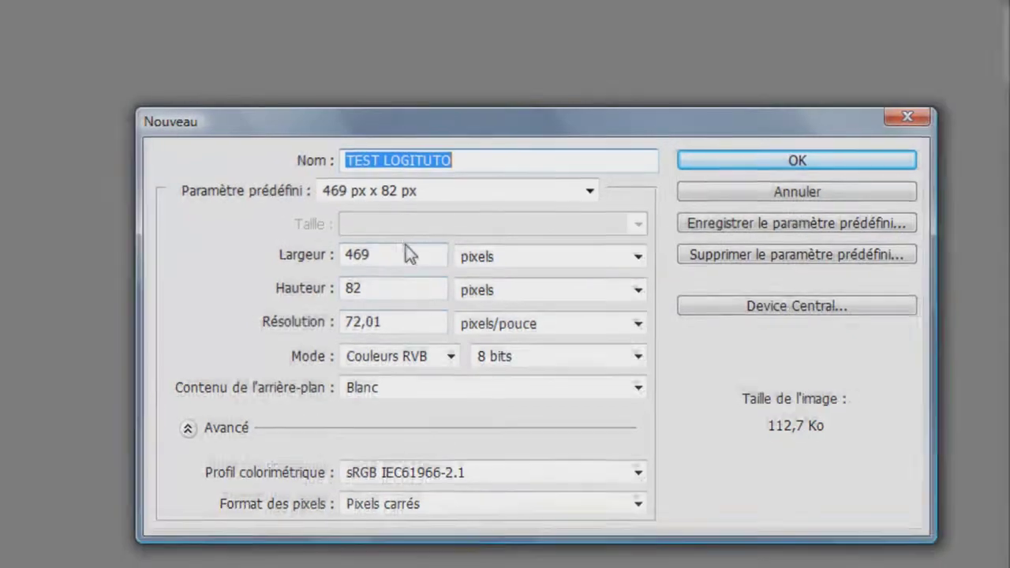
Set the new document's width and height to 800 pixels each and create it.
double_click(406, 254)
text(800)
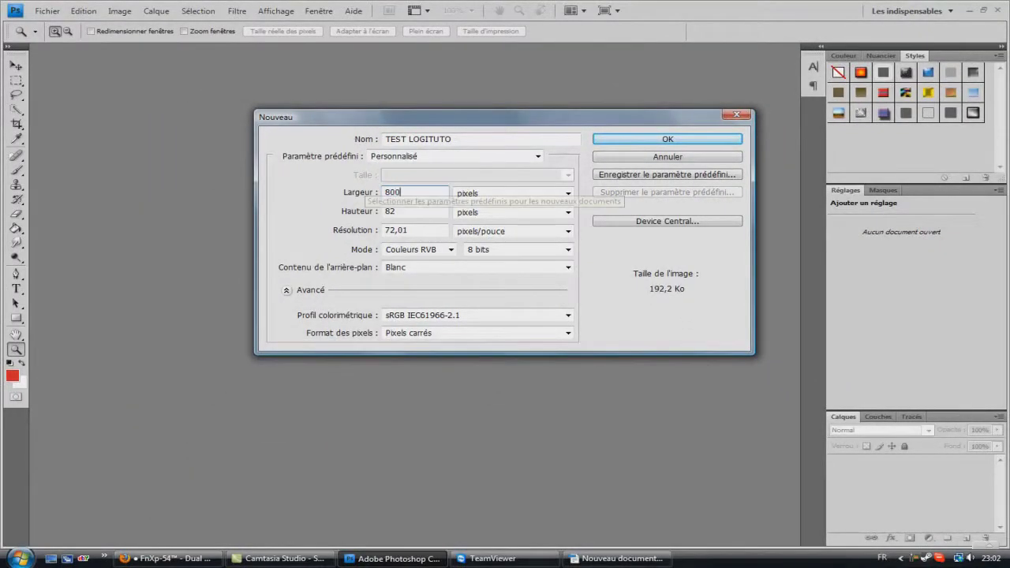
key(Tab)
text(800)
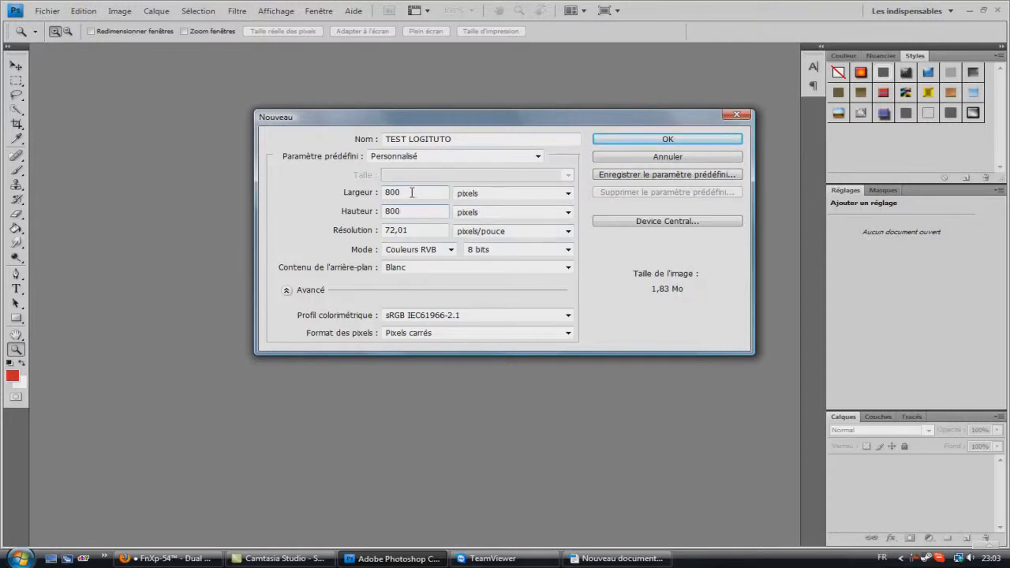
click(478, 198)
click(479, 197)
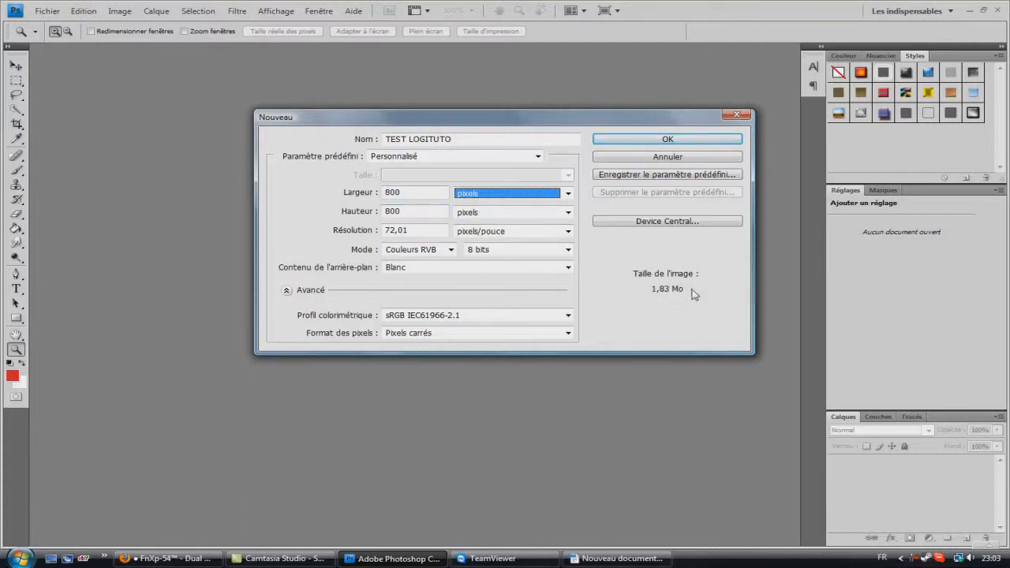
click(643, 142)
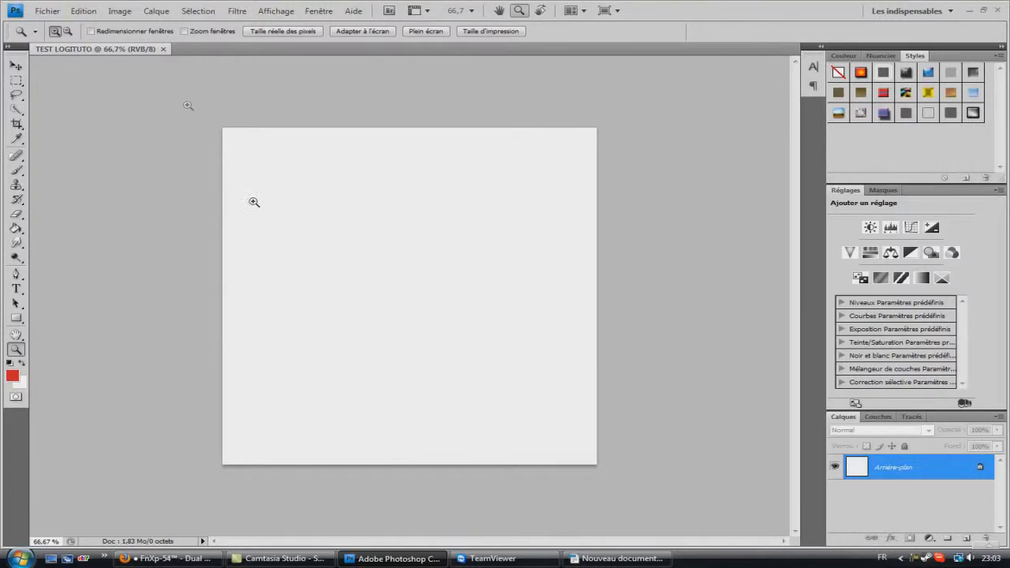
click(58, 13)
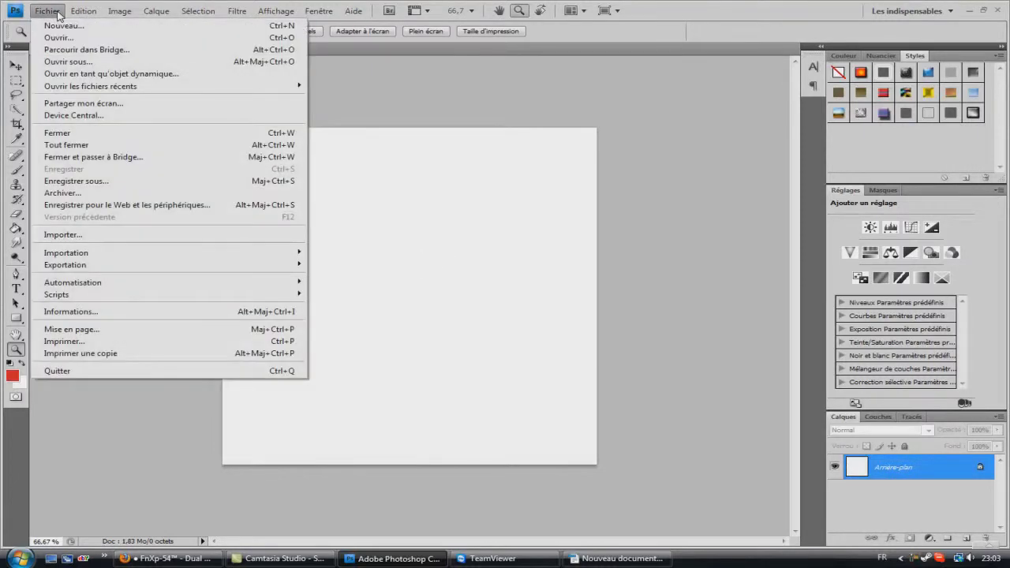
click(58, 14)
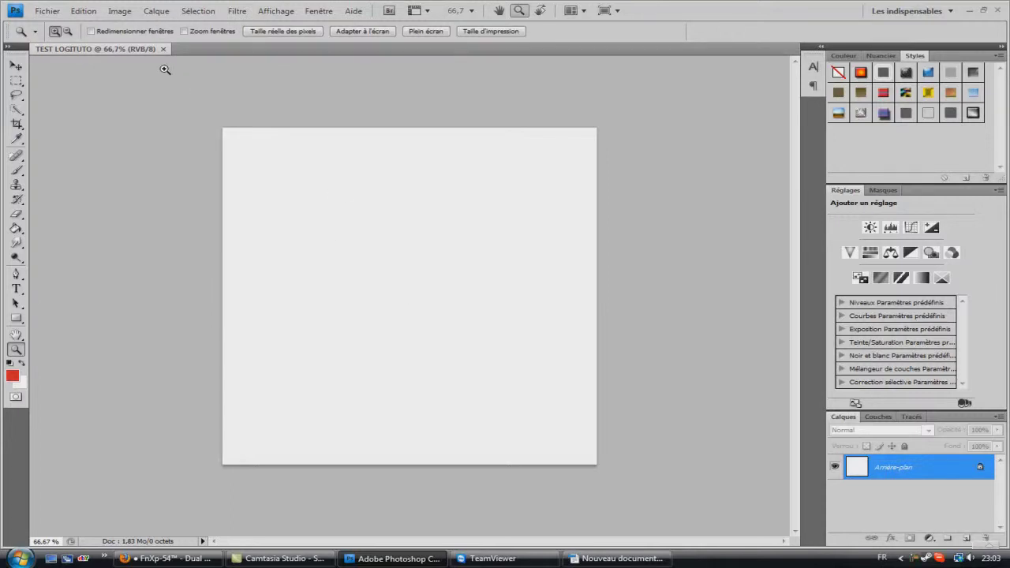
Switch to the OpenOffice Writer text document and read the listed logo, video banner and background dimensions.
click(617, 558)
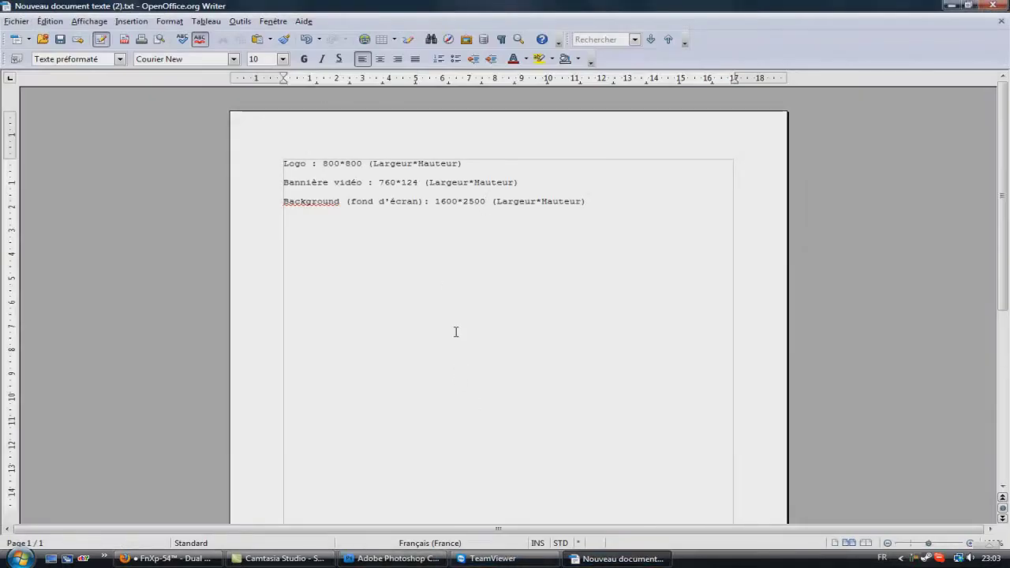
click(283, 183)
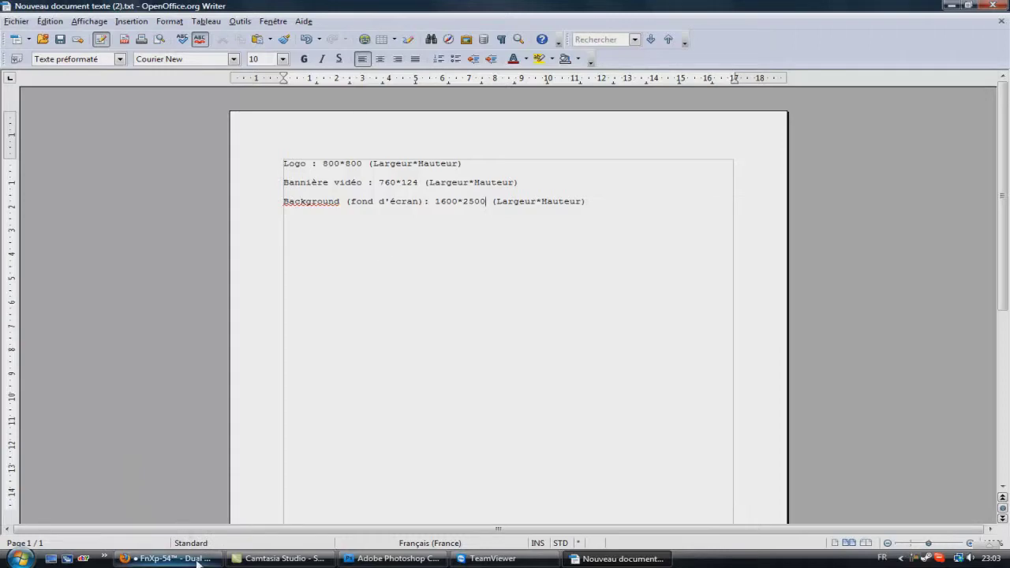
Switch to Firefox, open the FnXp54 YouTube channel page and pause its featured video.
click(166, 558)
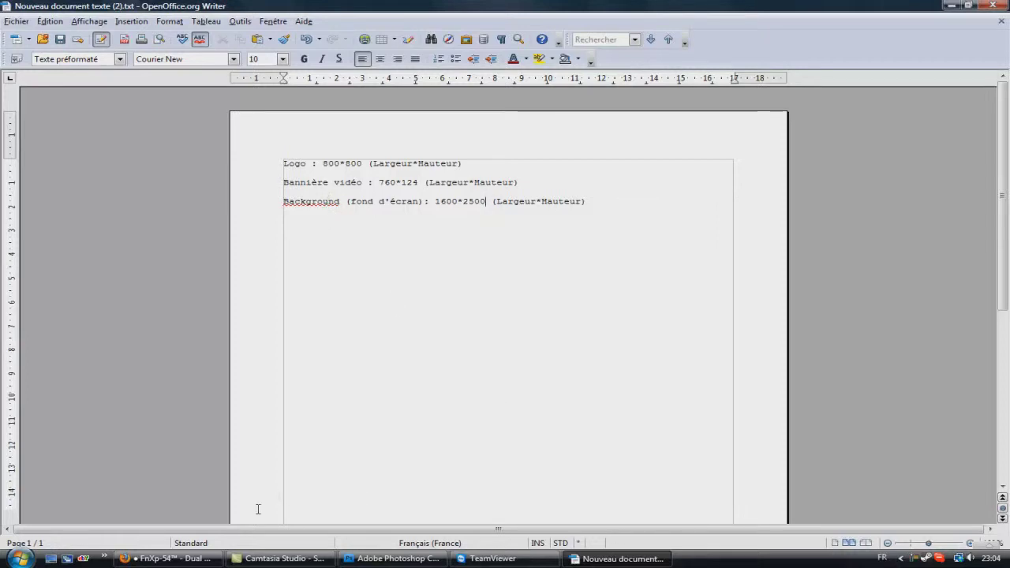
click(165, 558)
click(244, 117)
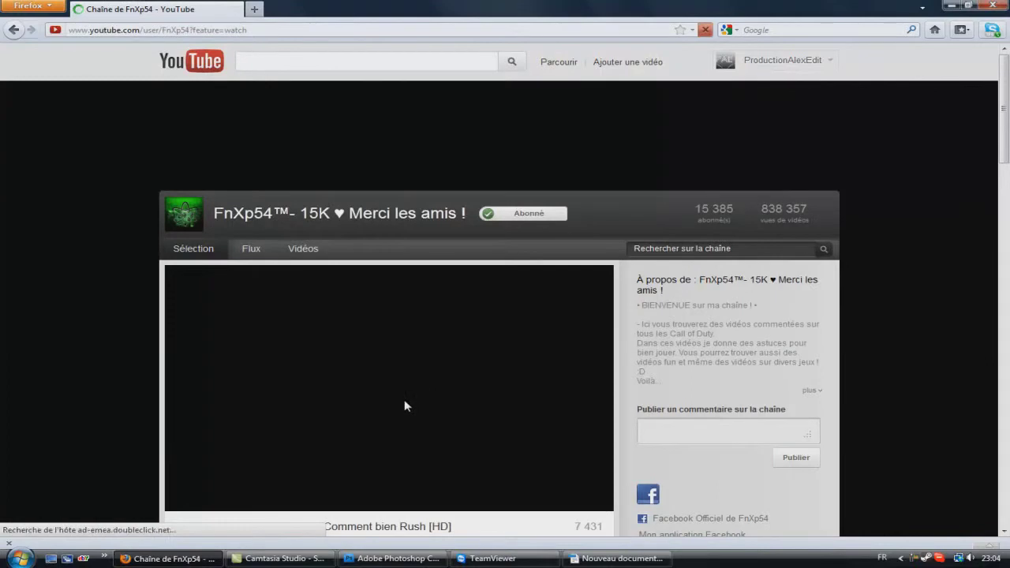
scroll(412, 384, down, 2)
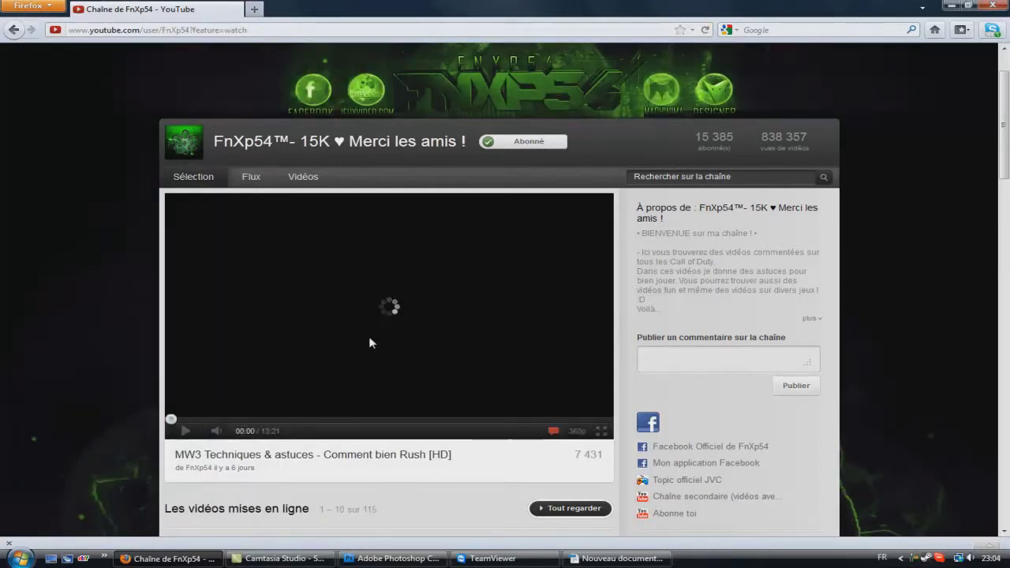
scroll(371, 316, up, 2)
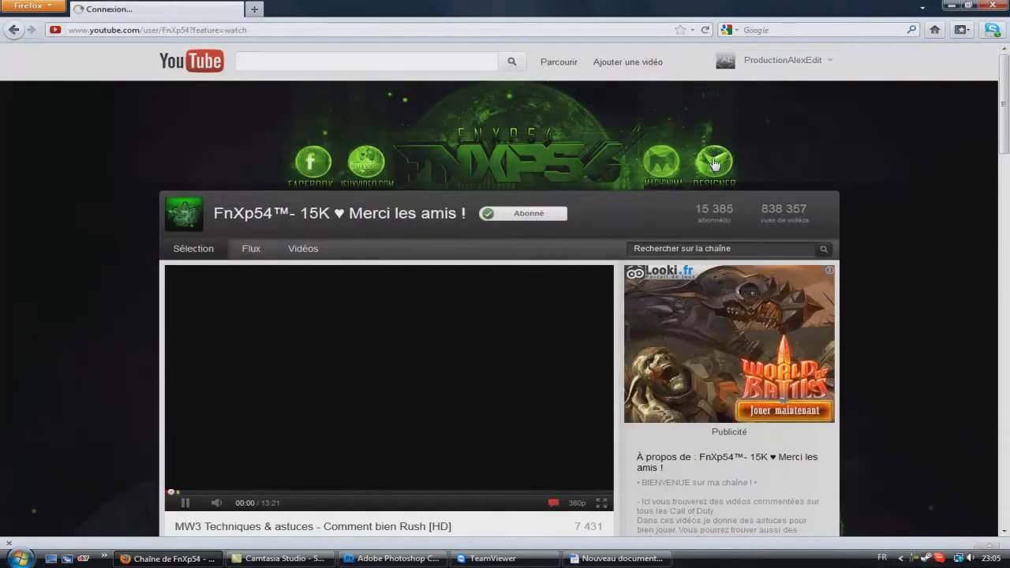
click(599, 383)
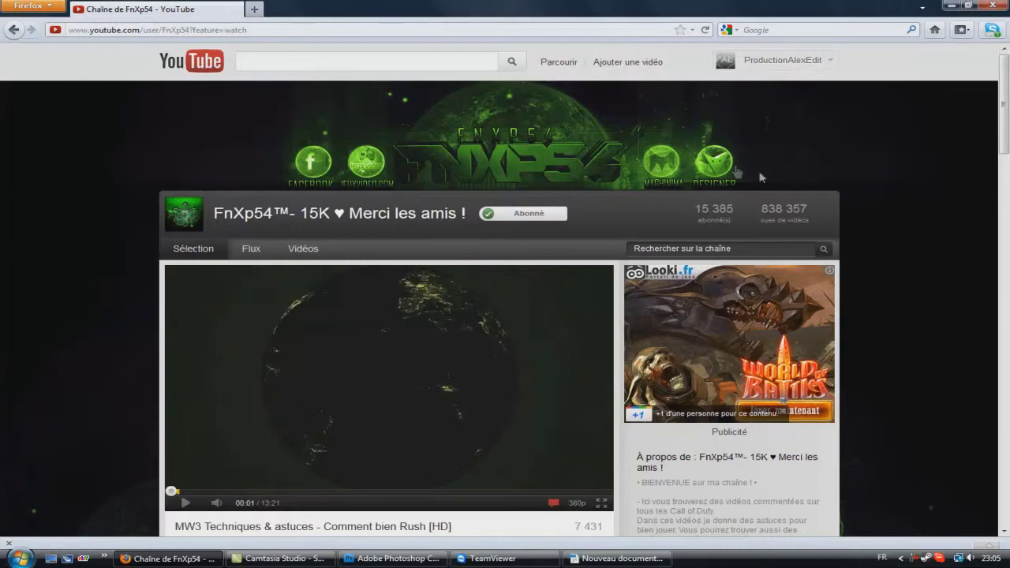
Examine how the FnXp54 channel's background artwork frames the page, from the header banner down along the video list.
scroll(928, 281, down, 5)
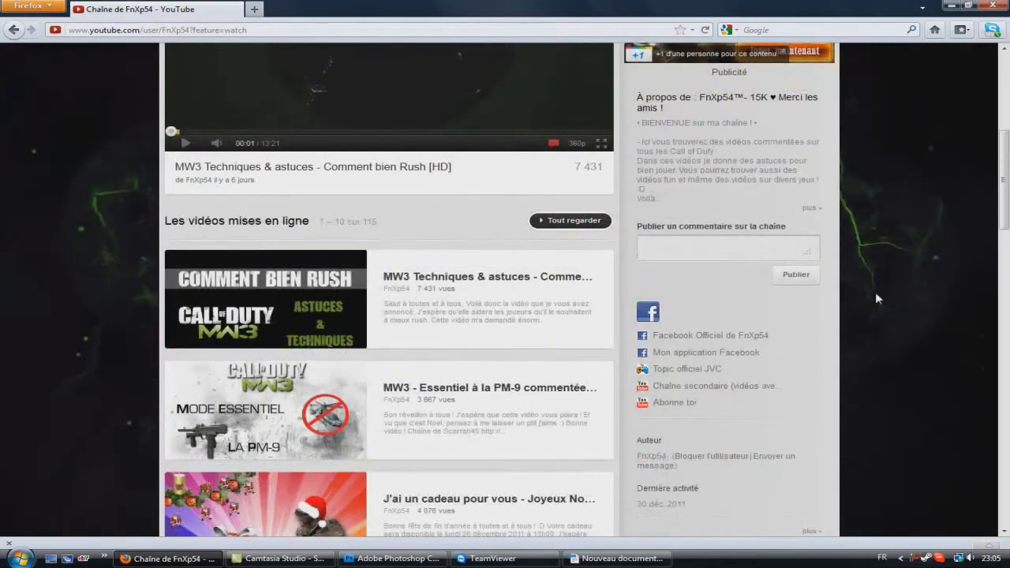
scroll(875, 293, up, 4)
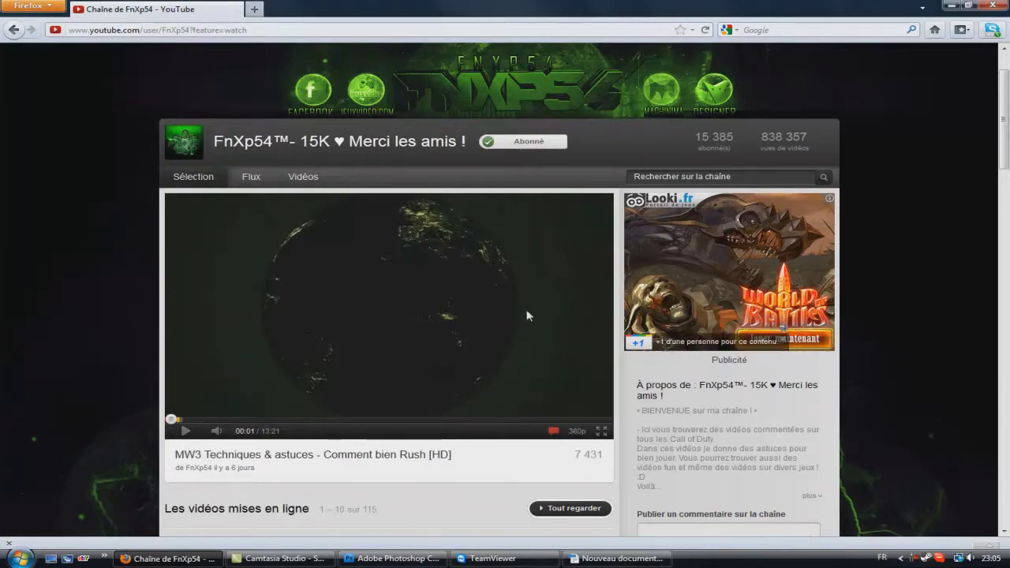
scroll(310, 260, down, 2)
scroll(311, 260, up, 5)
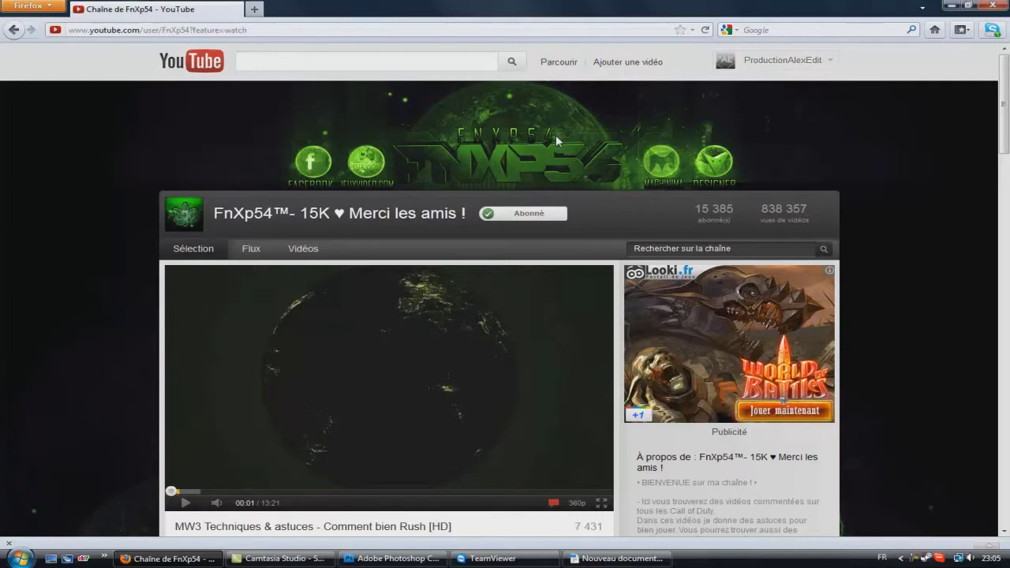
scroll(538, 164, down, 1)
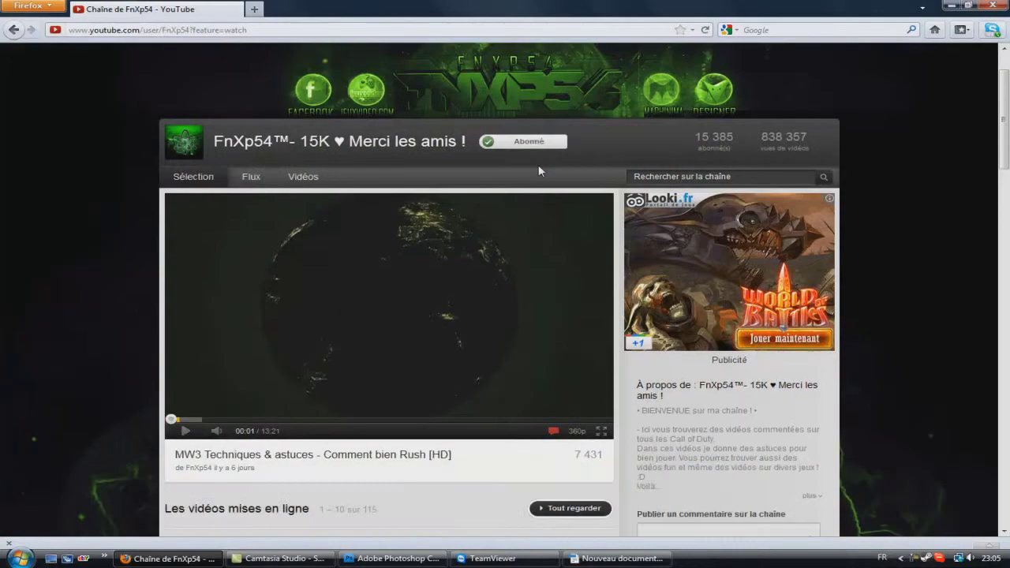
scroll(538, 164, up, 1)
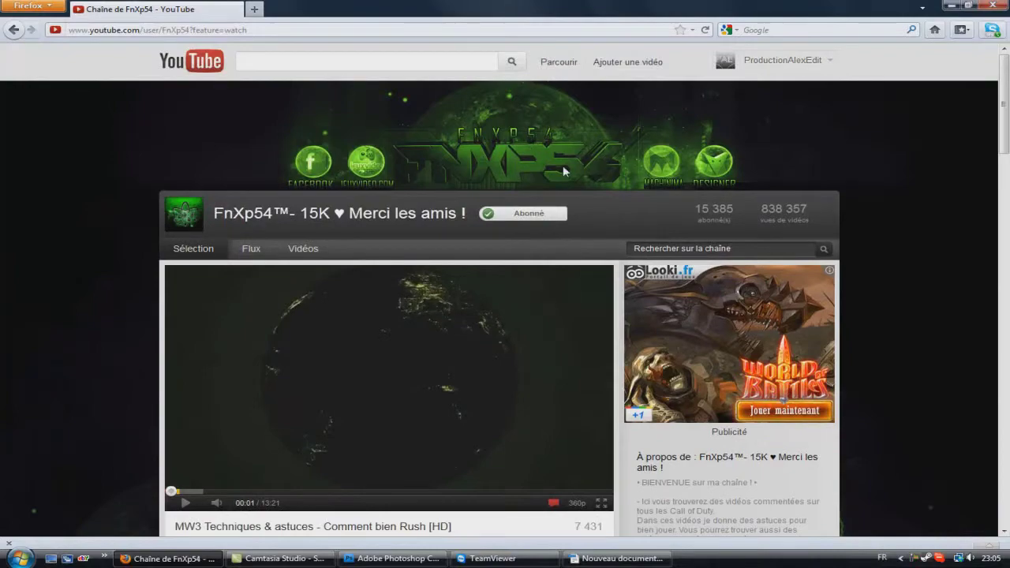
scroll(868, 233, down, 6)
scroll(873, 278, up, 6)
click(793, 63)
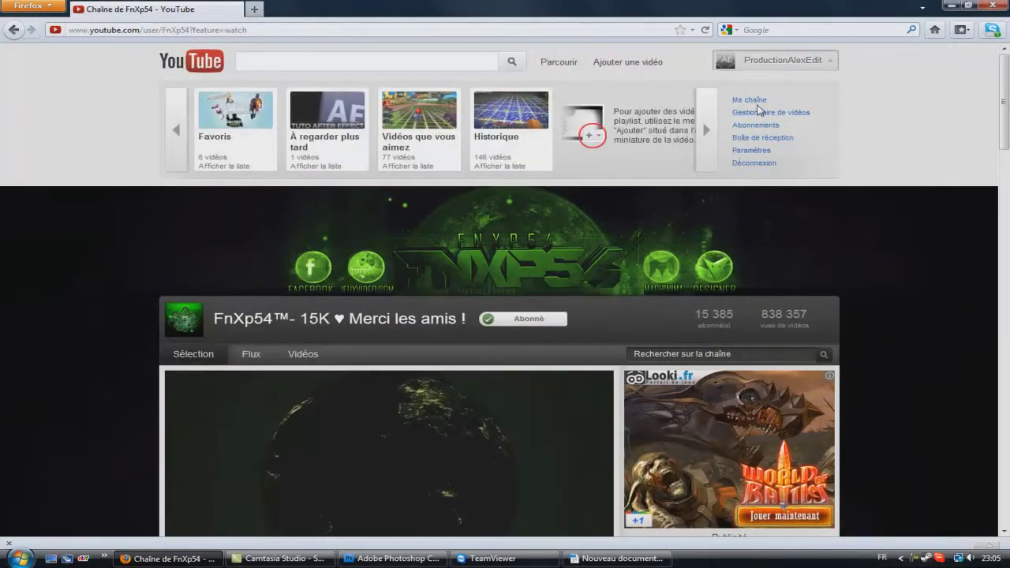
scroll(910, 295, down, 5)
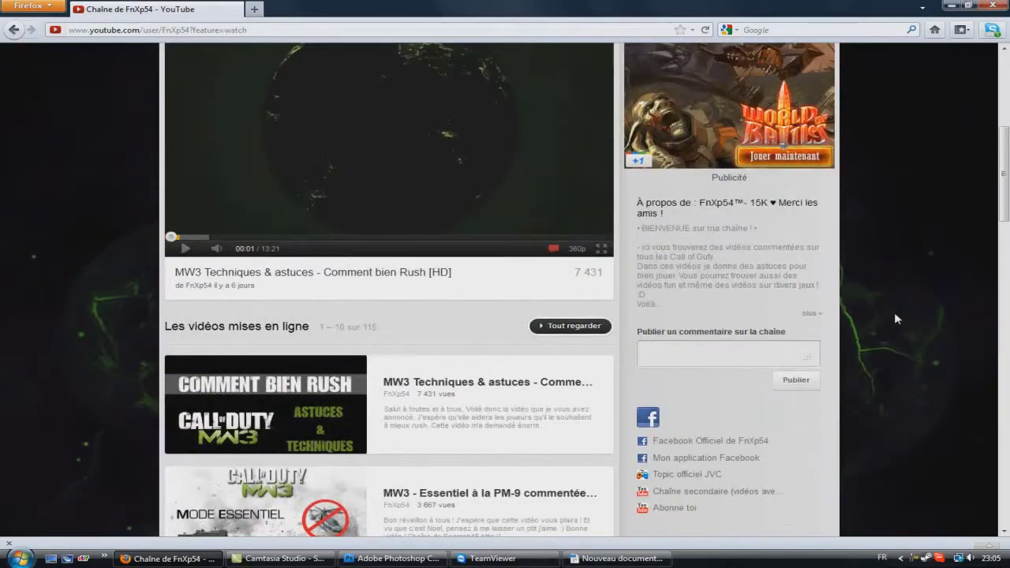
scroll(893, 311, up, 5)
scroll(880, 311, down, 3)
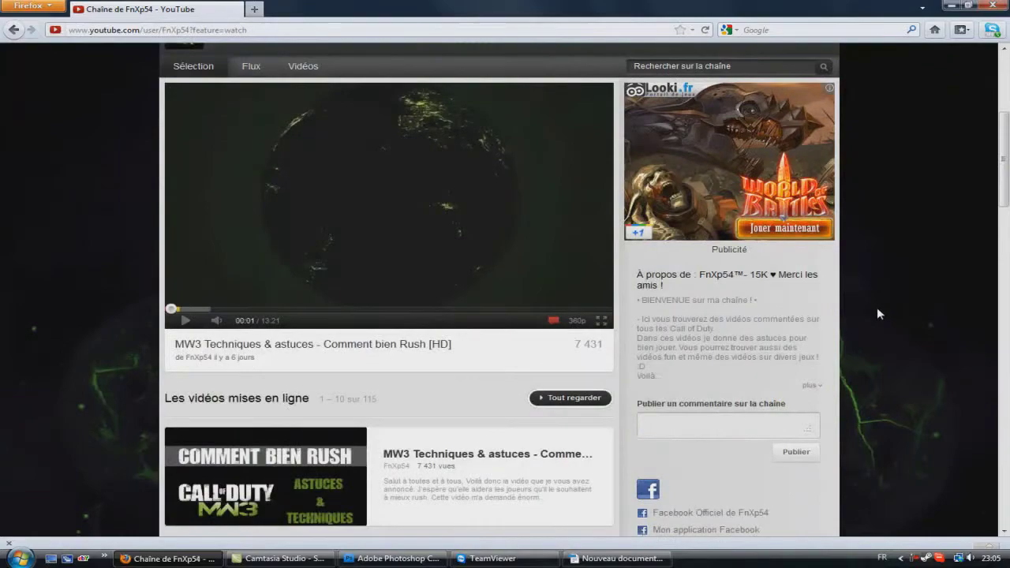
scroll(844, 278, up, 2)
scroll(848, 314, down, 5)
scroll(849, 313, down, 5)
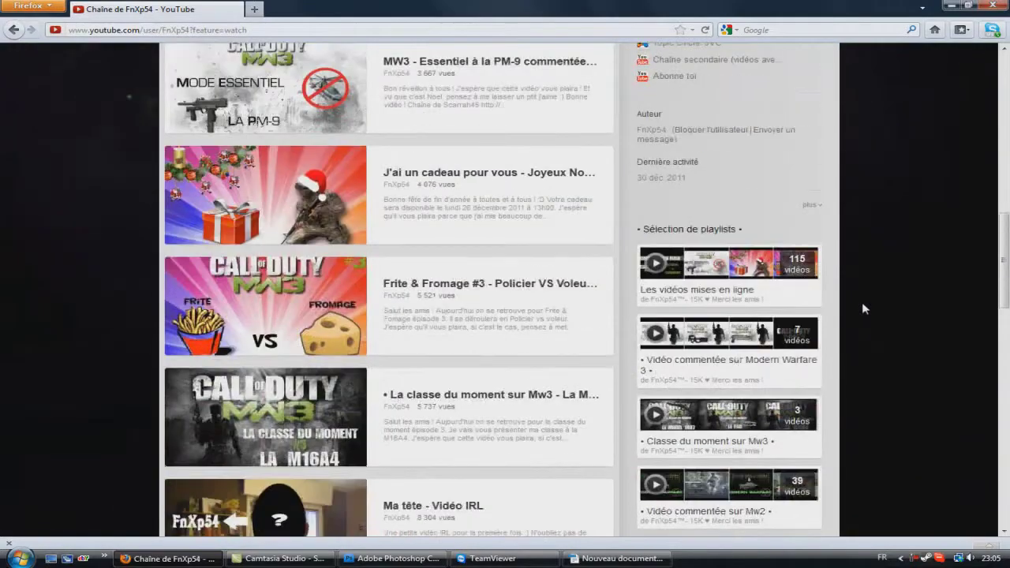
Review the side artwork of the channel background from the video list back up to the header banner.
scroll(863, 310, up, 8)
scroll(862, 331, up, 5)
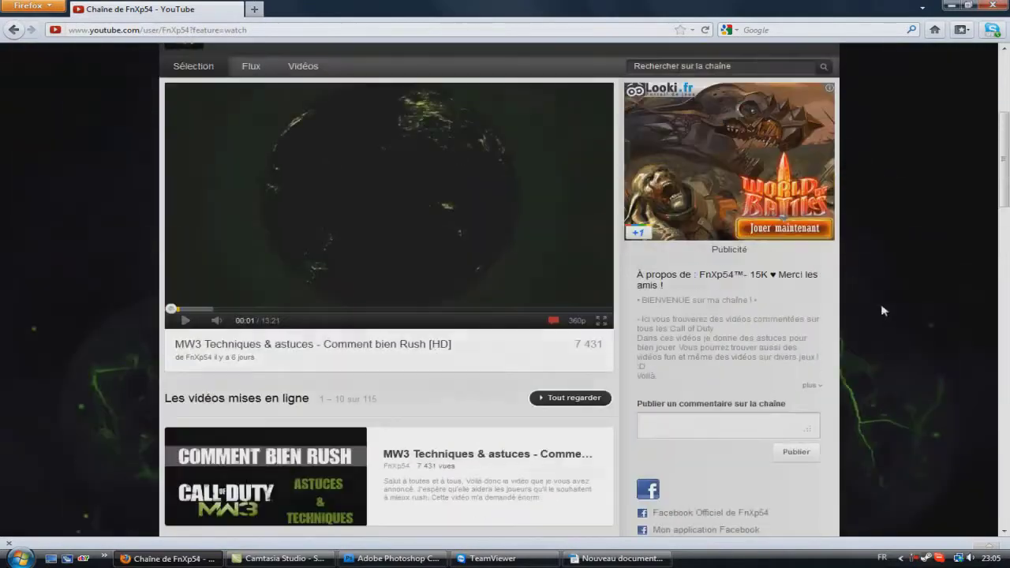
scroll(50, 364, down, 5)
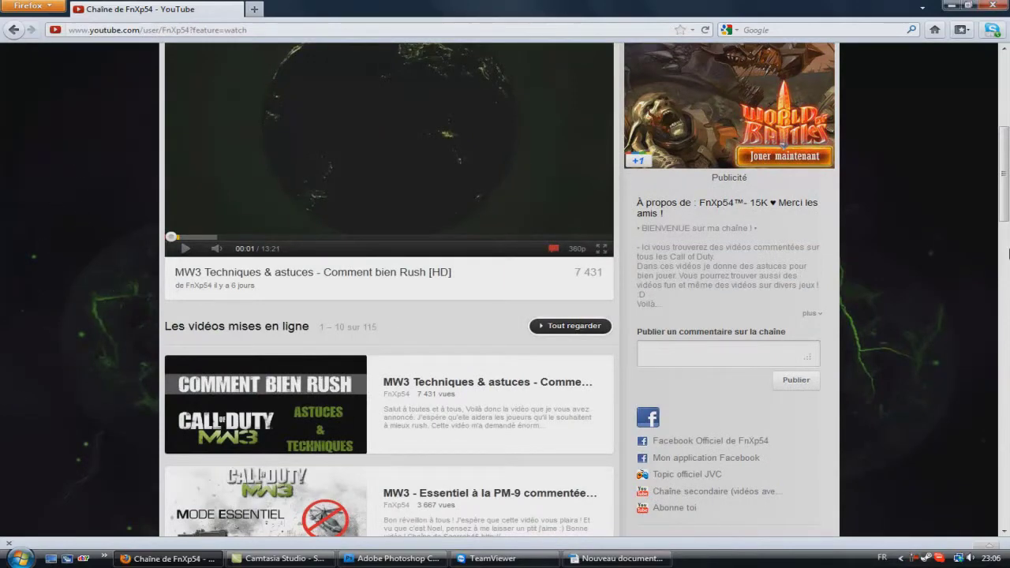
scroll(922, 251, down, 5)
scroll(912, 281, up, 5)
scroll(907, 351, up, 3)
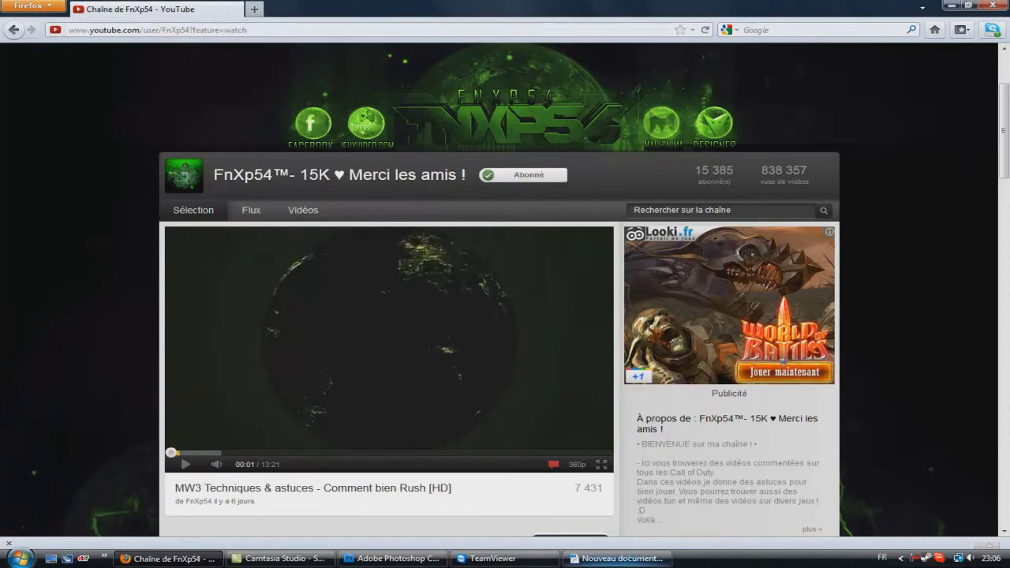
Check the background dimensions in the Writer document and create a new Photoshop document 1600 pixels wide and 2500 pixels high.
click(617, 558)
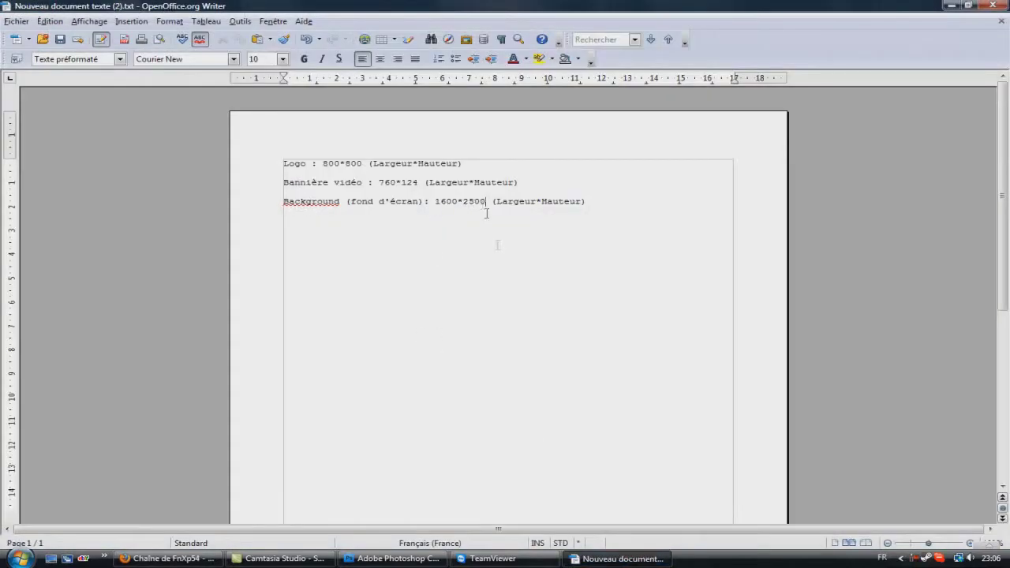
click(413, 563)
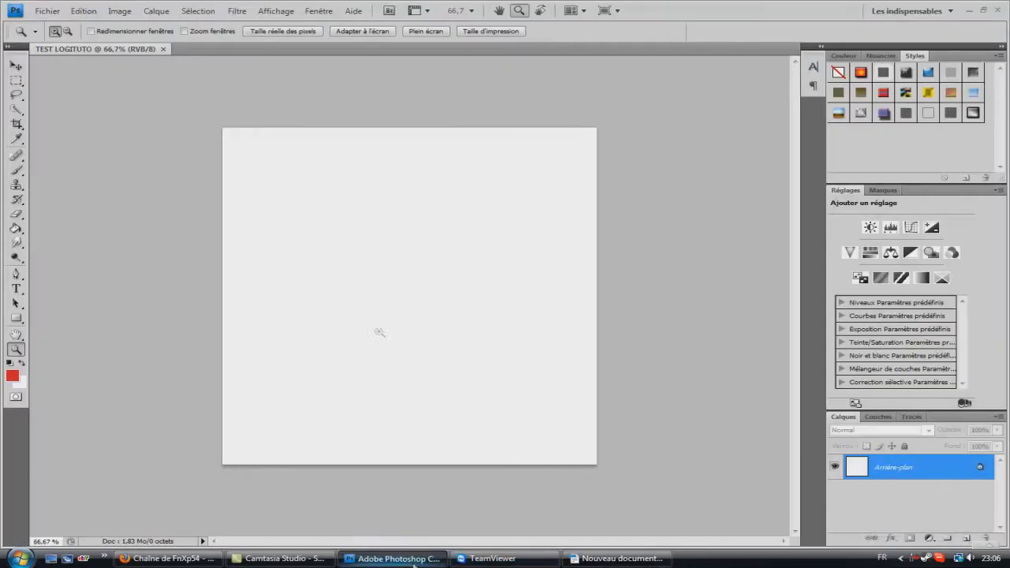
click(47, 11)
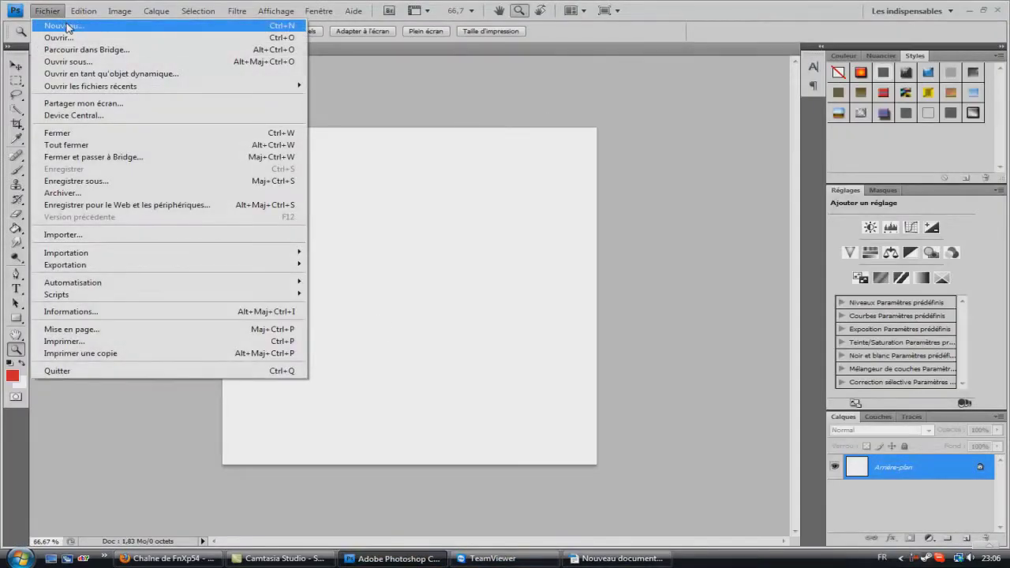
click(68, 27)
double_click(394, 211)
text(2500)
double_click(392, 192)
text(1600)
key(Return)
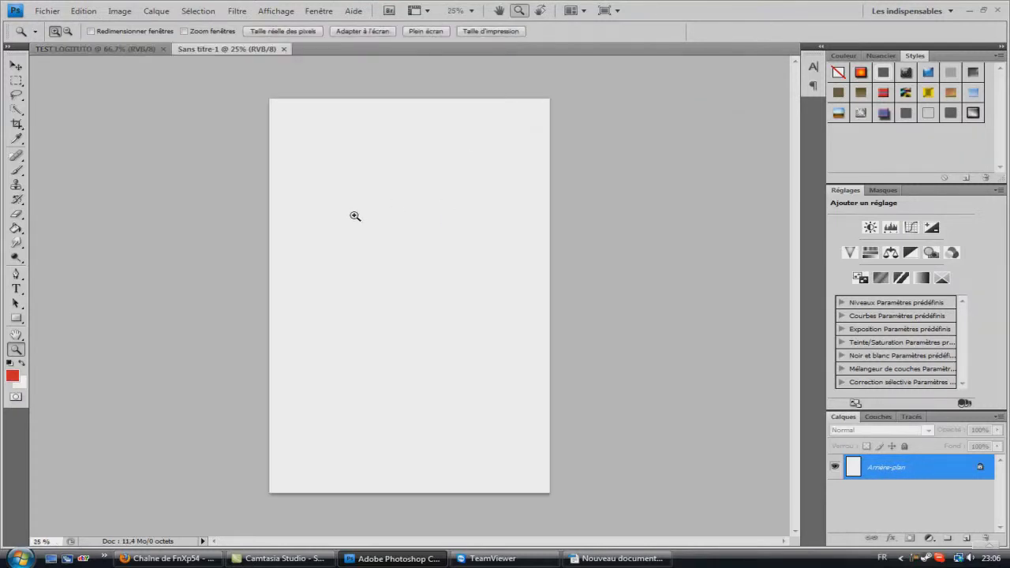
Zoom in on the new blank background canvas and look over its height.
click(355, 215)
scroll(423, 219, up, 3)
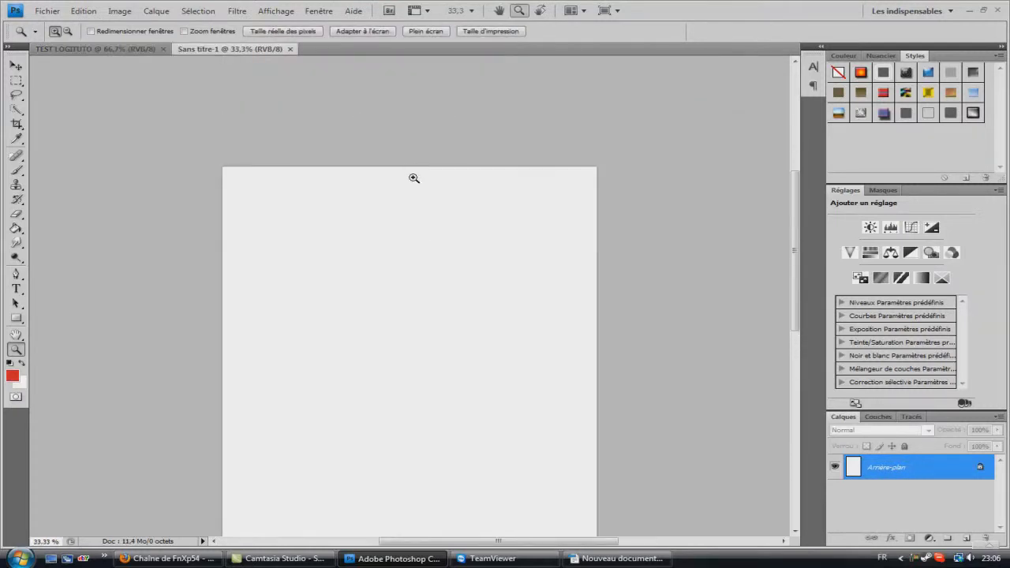
scroll(416, 185, down, 6)
scroll(418, 191, up, 4)
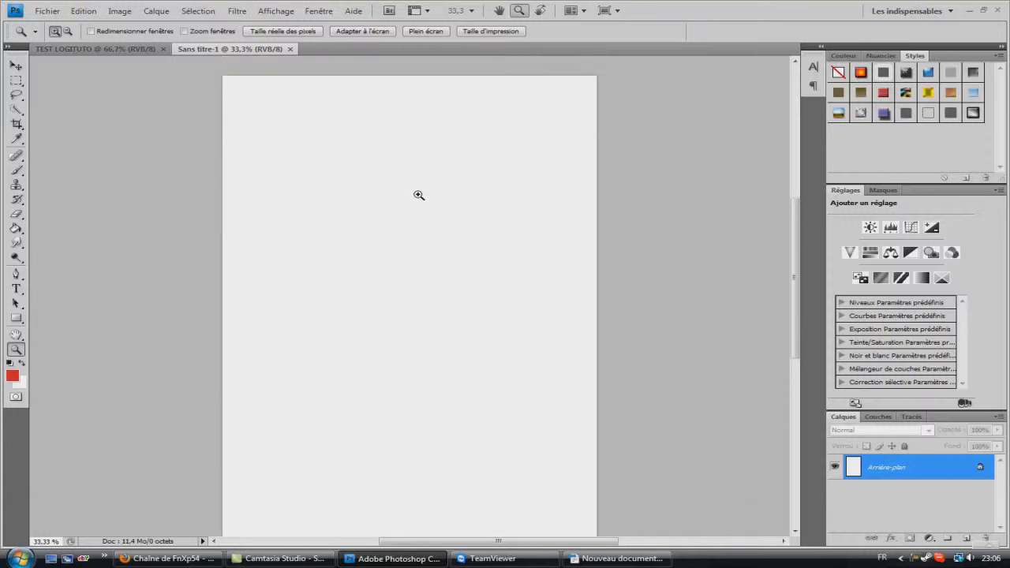
scroll(418, 194, up, 2)
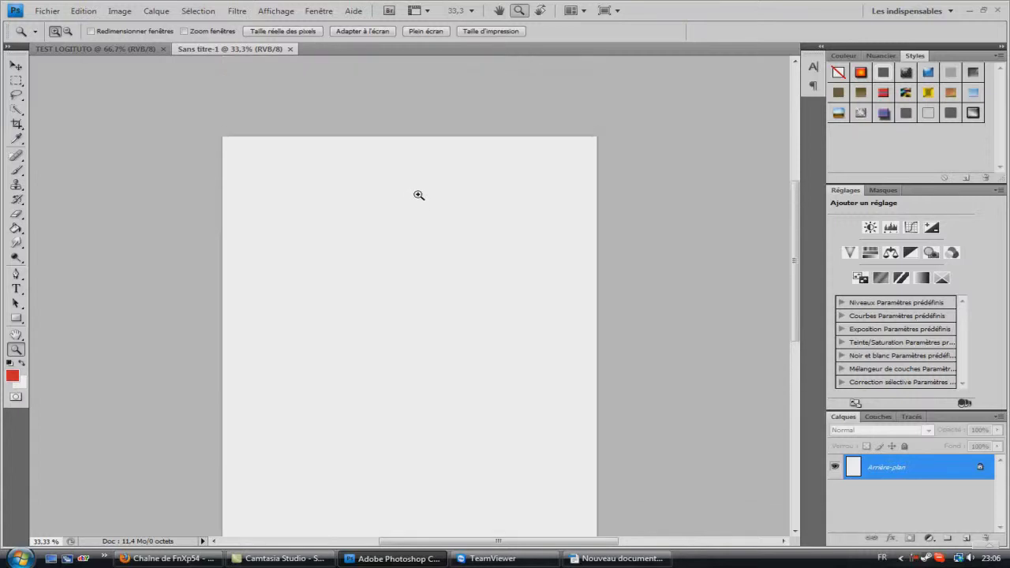
Check the video banner dimensions in the Writer document and create a new Photoshop document 760 pixels wide and 124 pixels high.
click(46, 15)
click(52, 25)
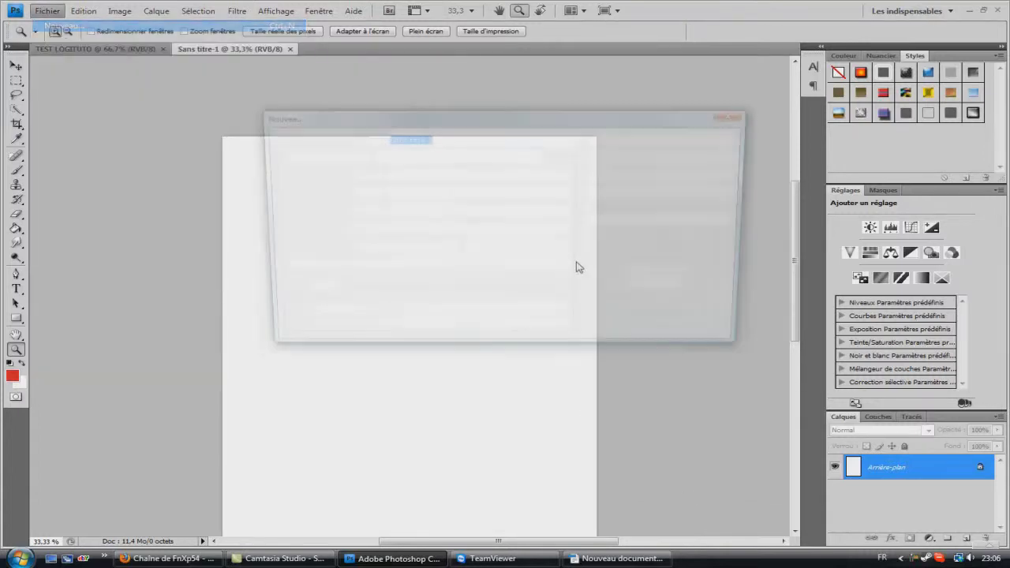
click(569, 553)
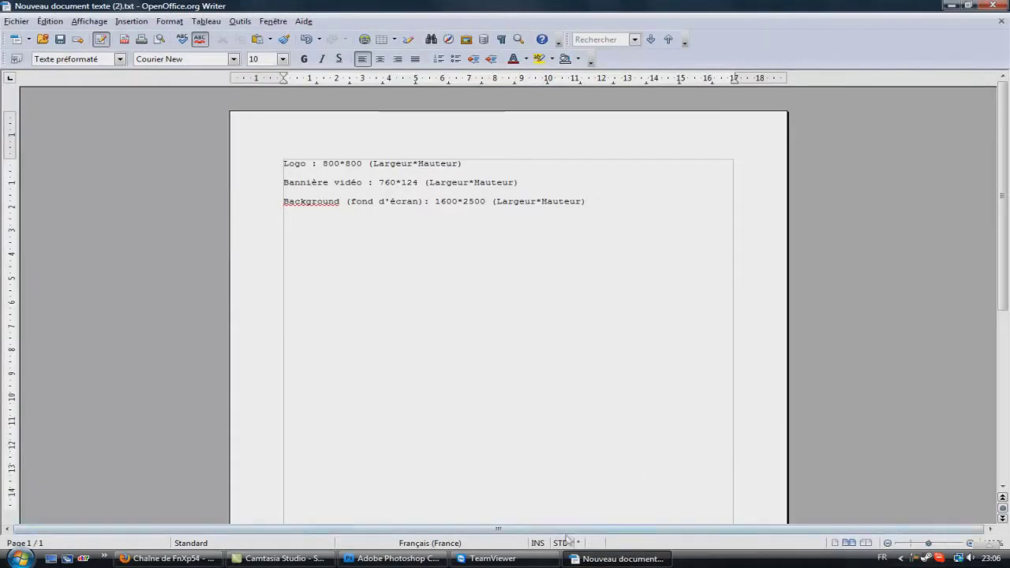
click(387, 559)
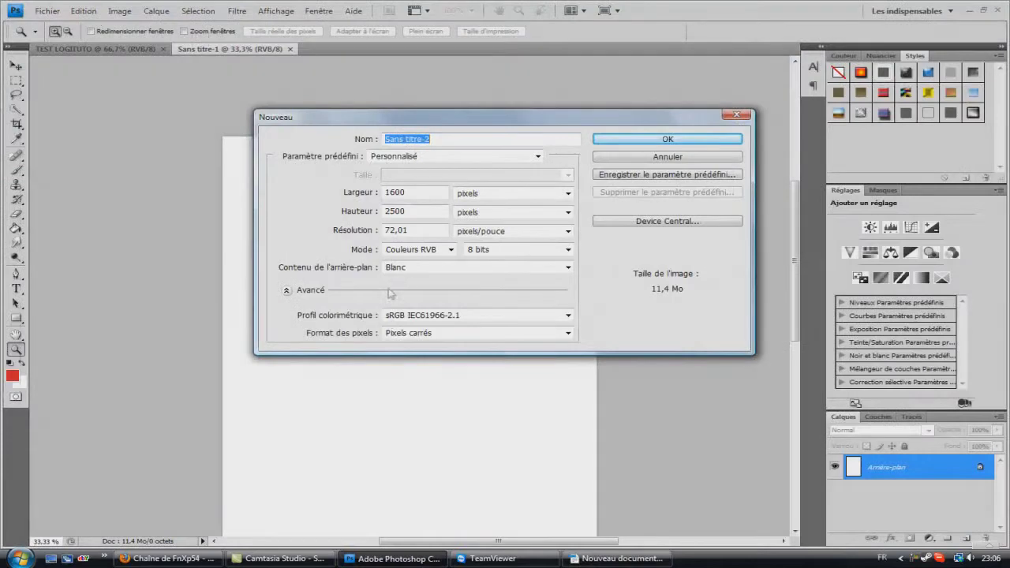
click(347, 191)
text(760)
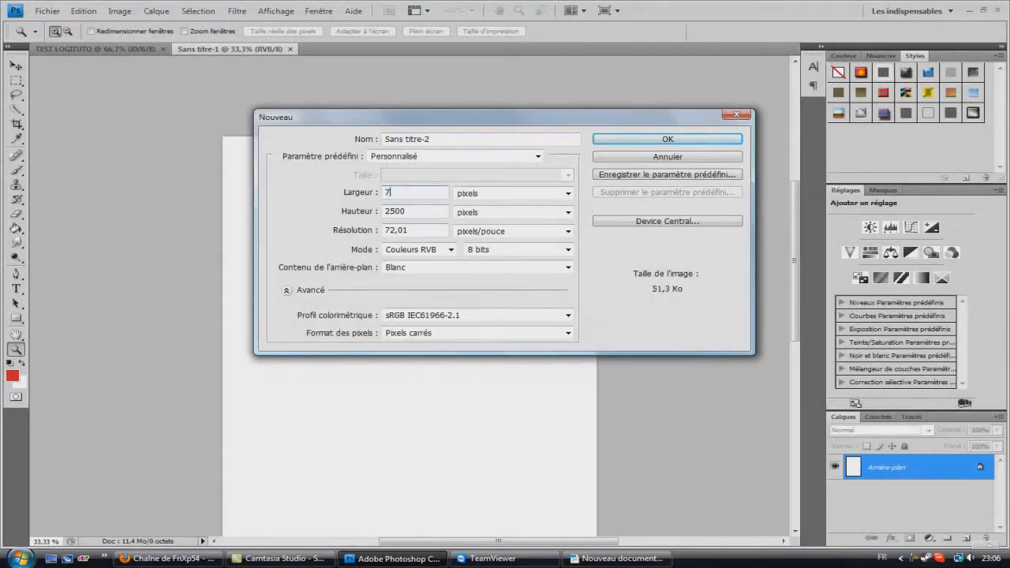
click(334, 211)
text(1000)
key(Return)
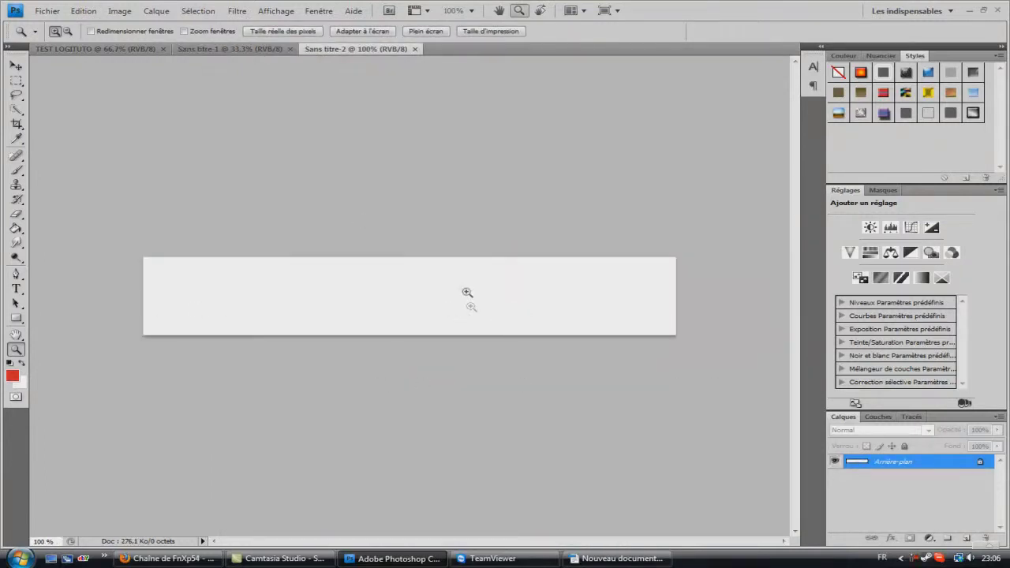
Reread the listed graphic dimensions in the Writer document and return to Photoshop to start another new document.
click(166, 558)
click(603, 558)
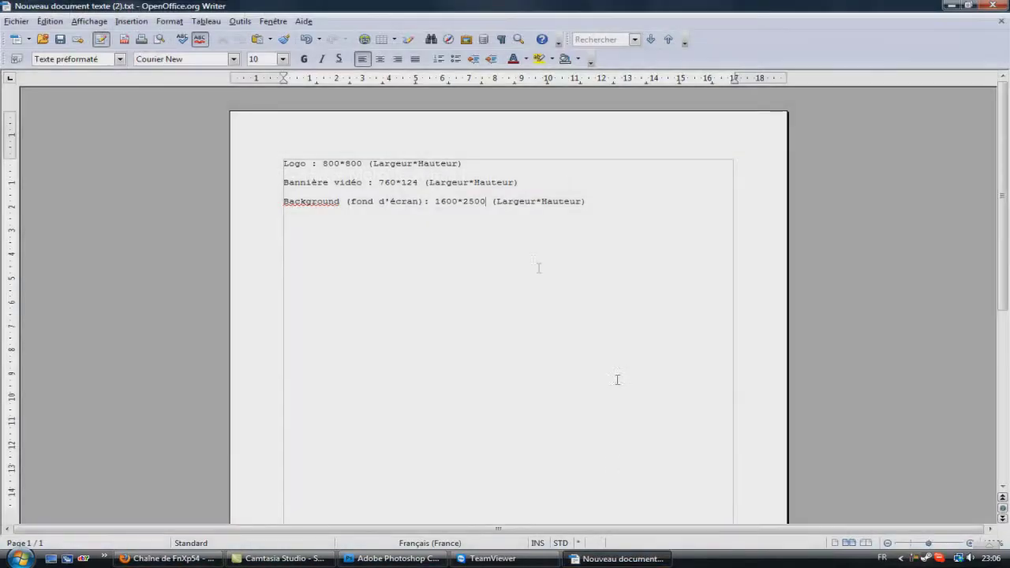
scroll(482, 225, down, 1)
scroll(480, 228, up, 1)
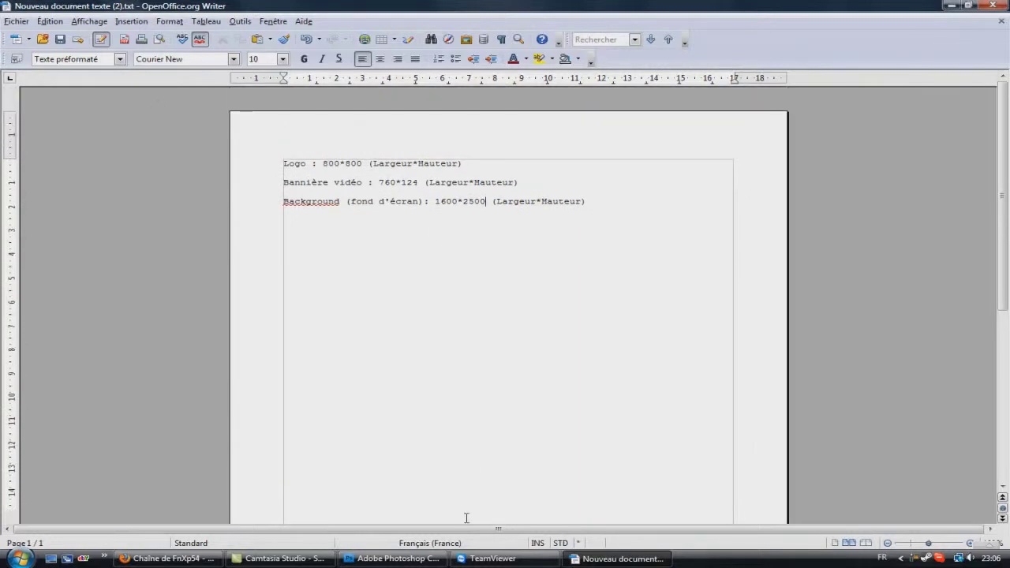
click(394, 559)
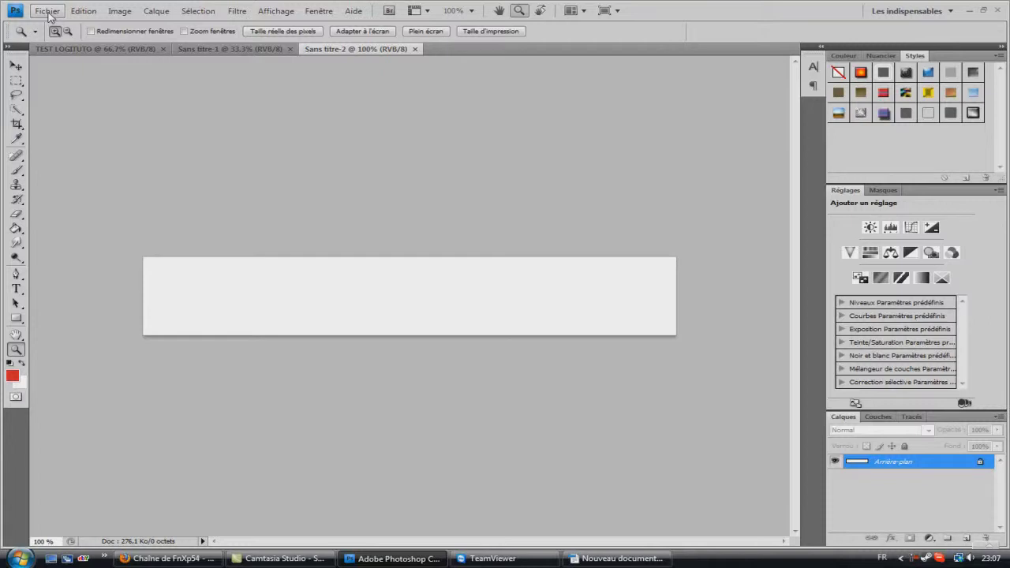
click(47, 11)
click(68, 23)
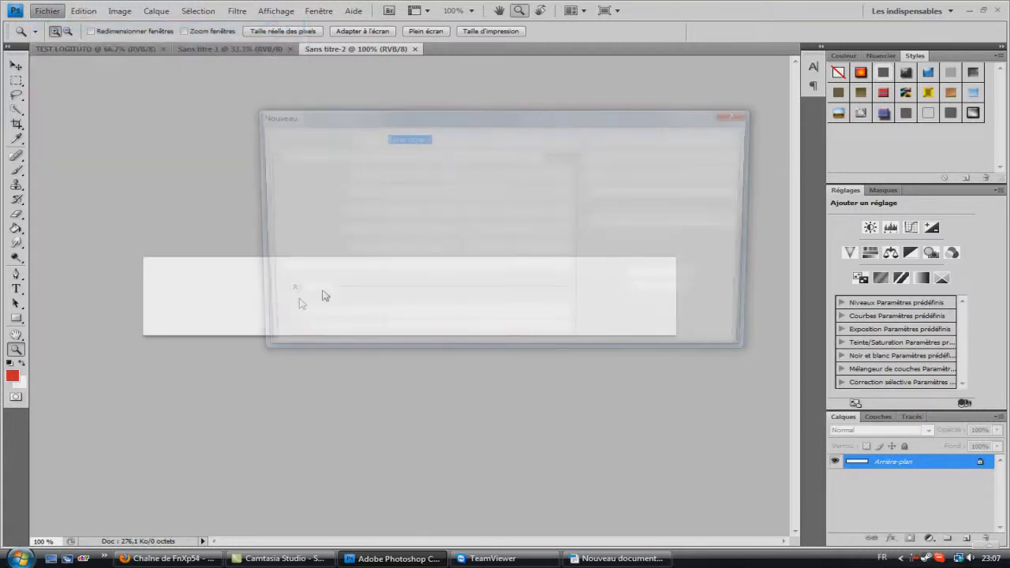
Try the Film et vidéo preset for the new document and look at its size options.
click(455, 157)
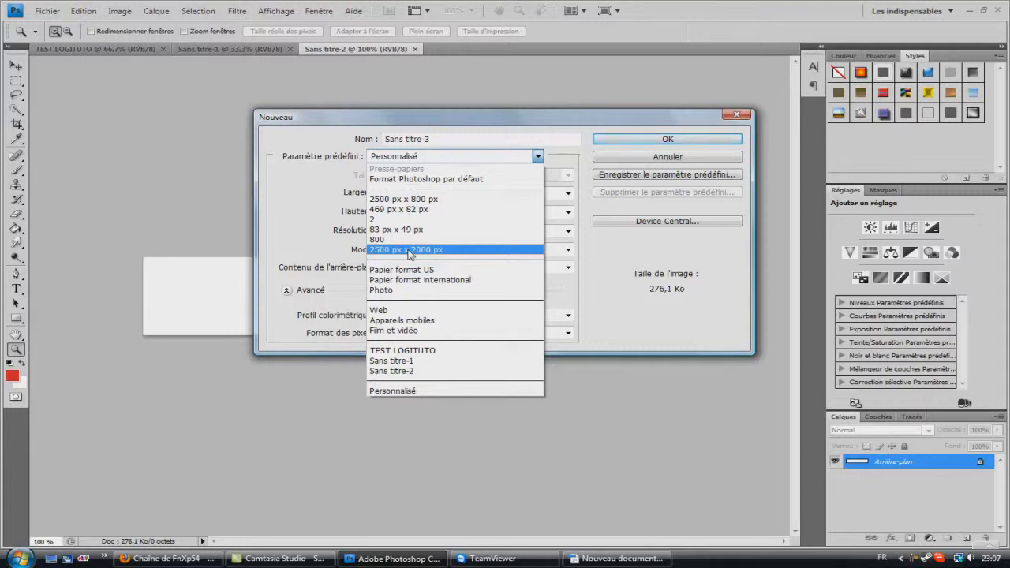
click(410, 329)
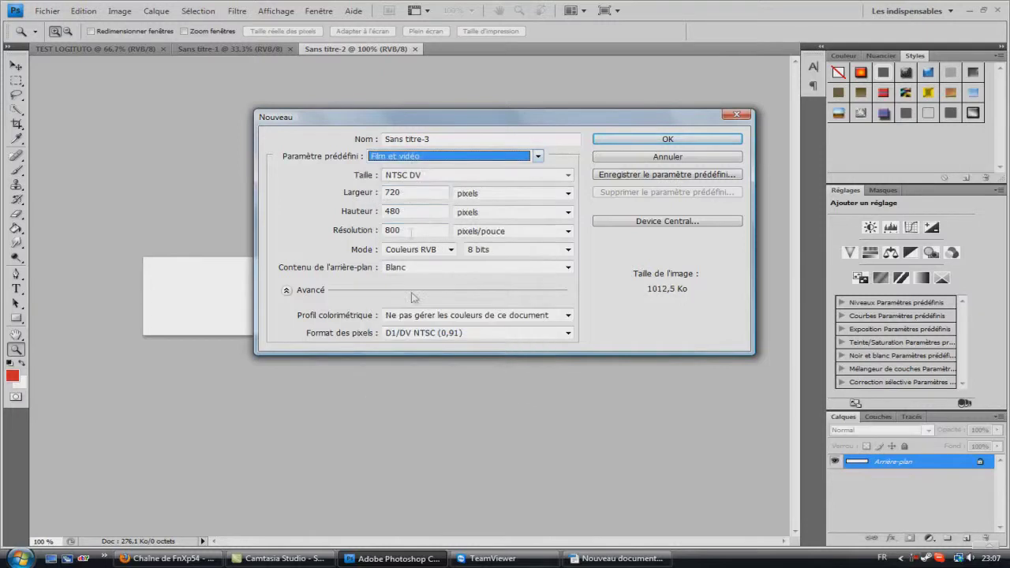
click(418, 174)
click(418, 174)
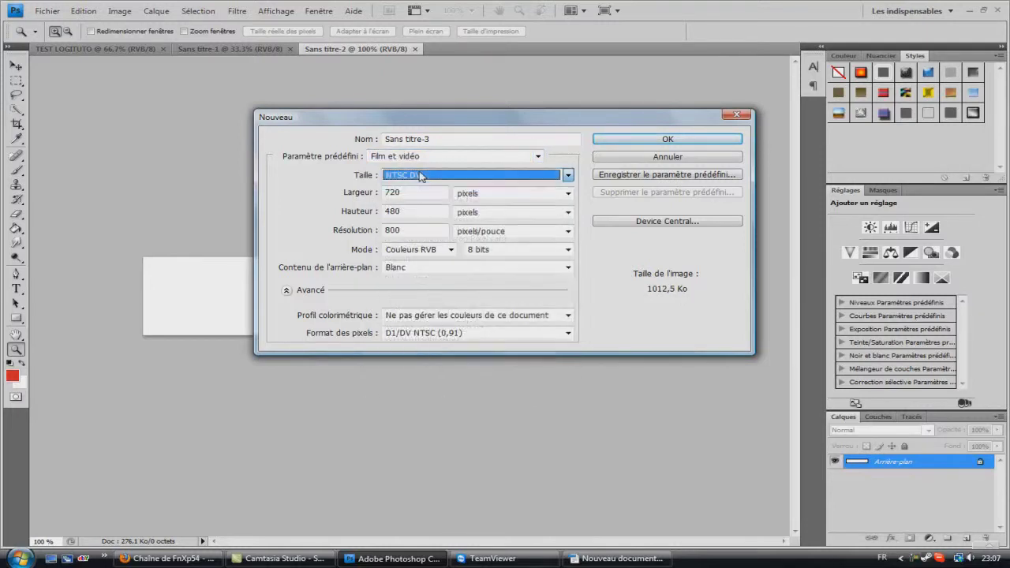
Apply the 2500 px x 2000 px preset to the new document.
click(418, 156)
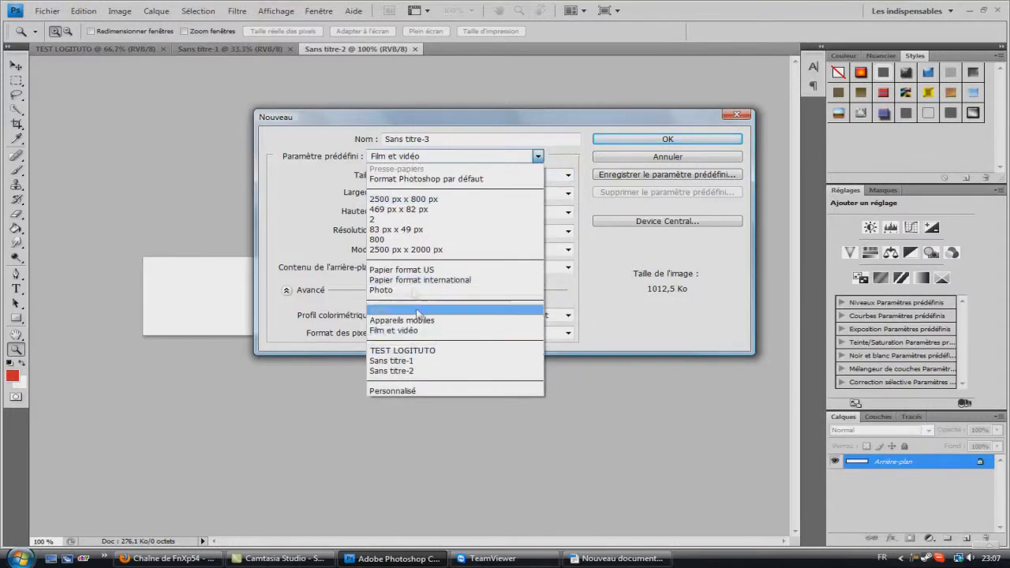
click(400, 250)
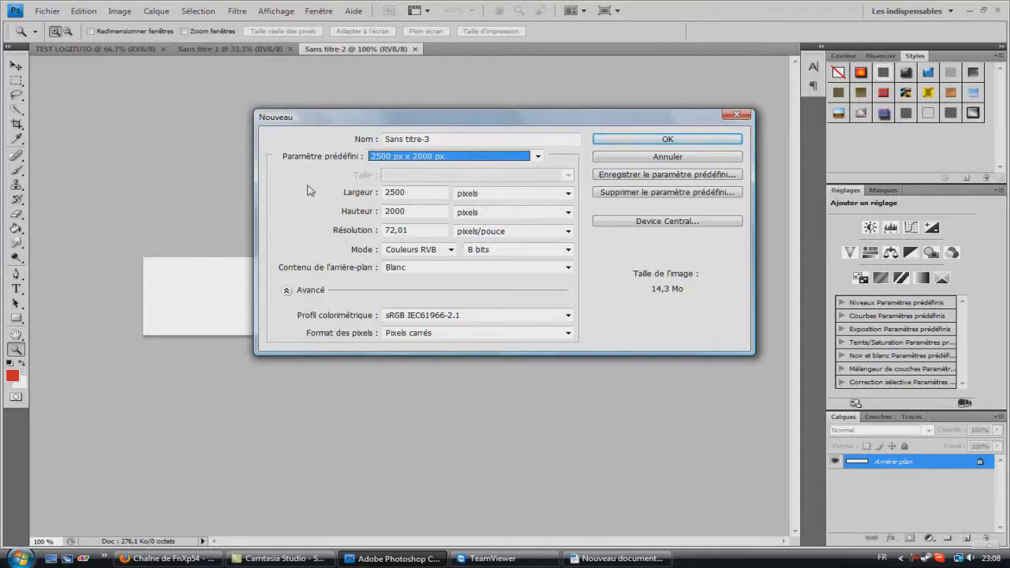
click(387, 158)
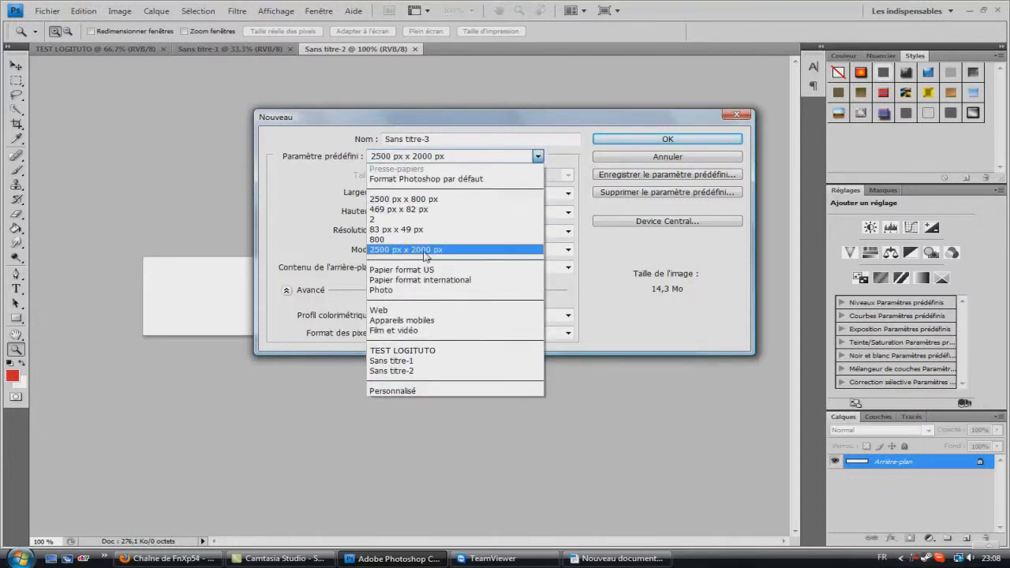
click(424, 254)
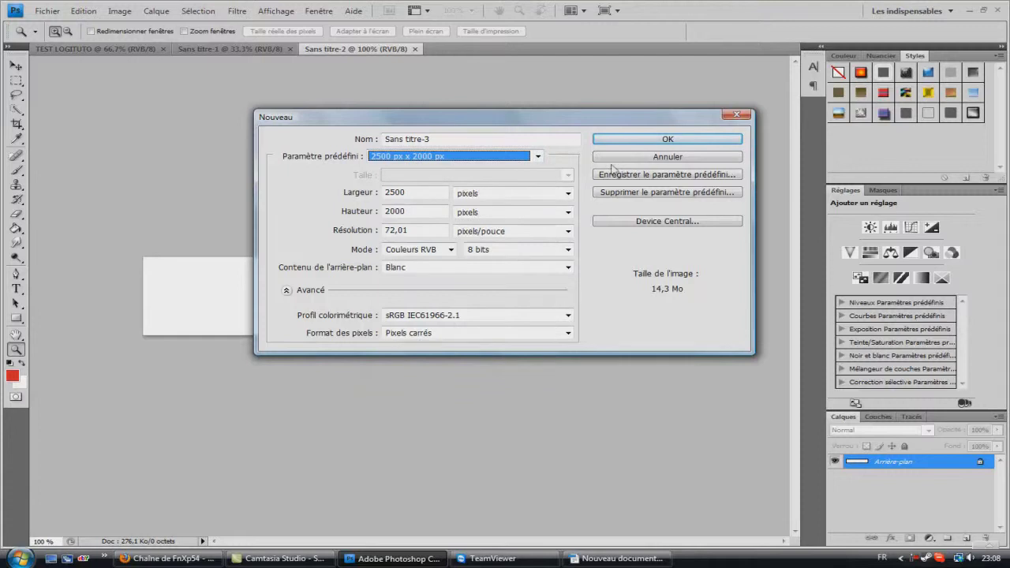
Set the new document's width unit to pixels and its resolution unit to pixels/pouce.
click(509, 198)
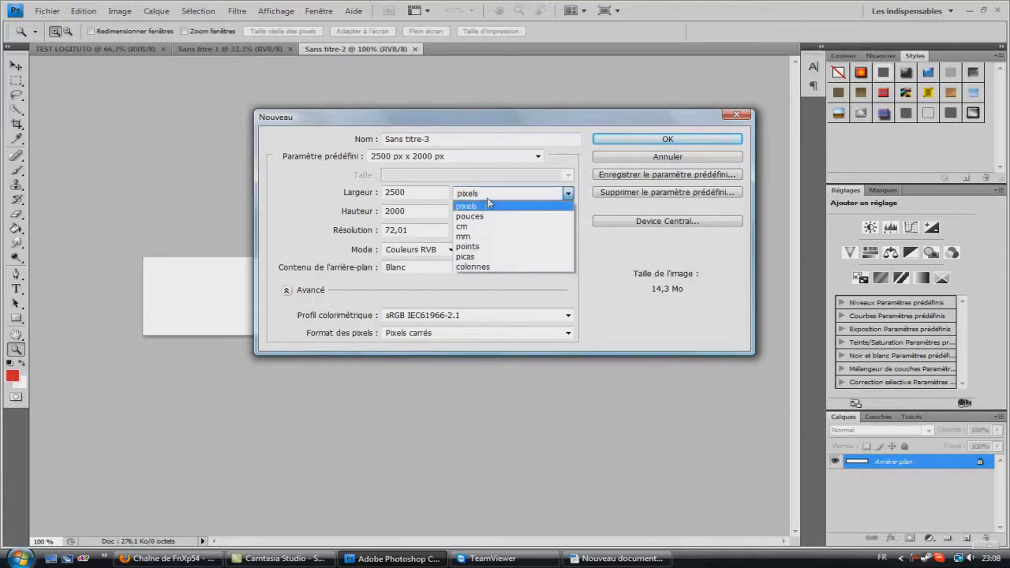
click(481, 207)
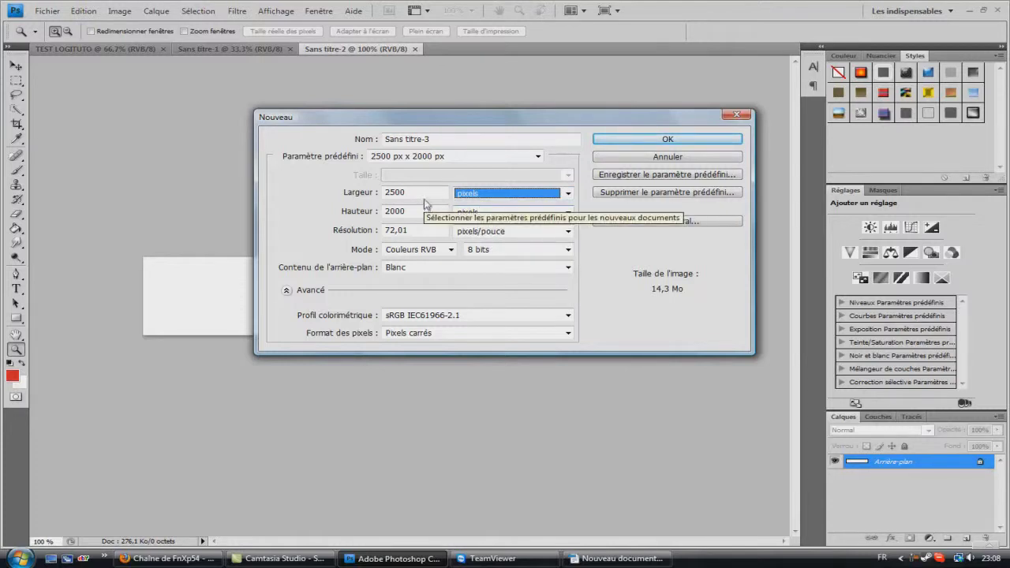
click(506, 194)
click(467, 206)
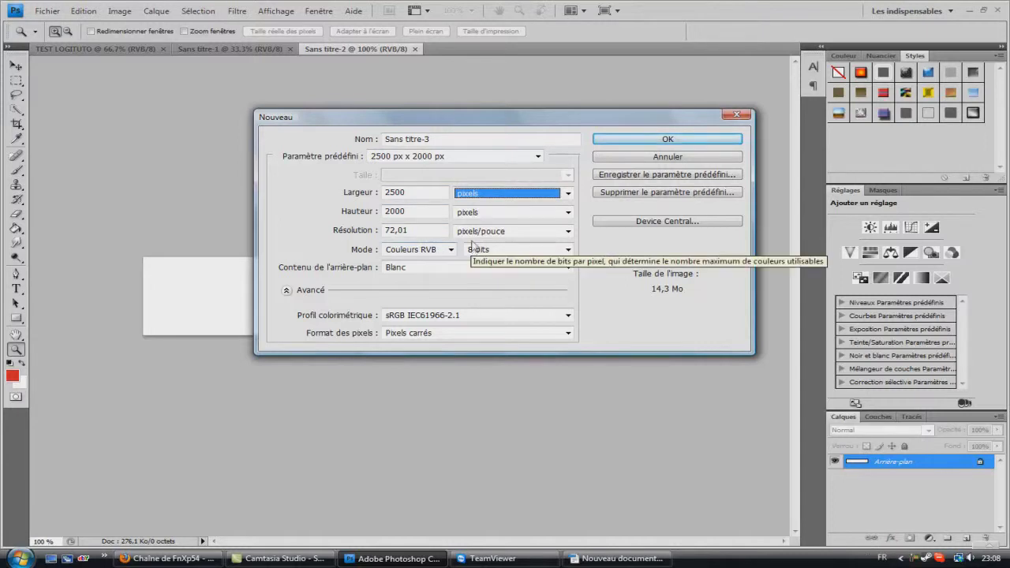
click(473, 231)
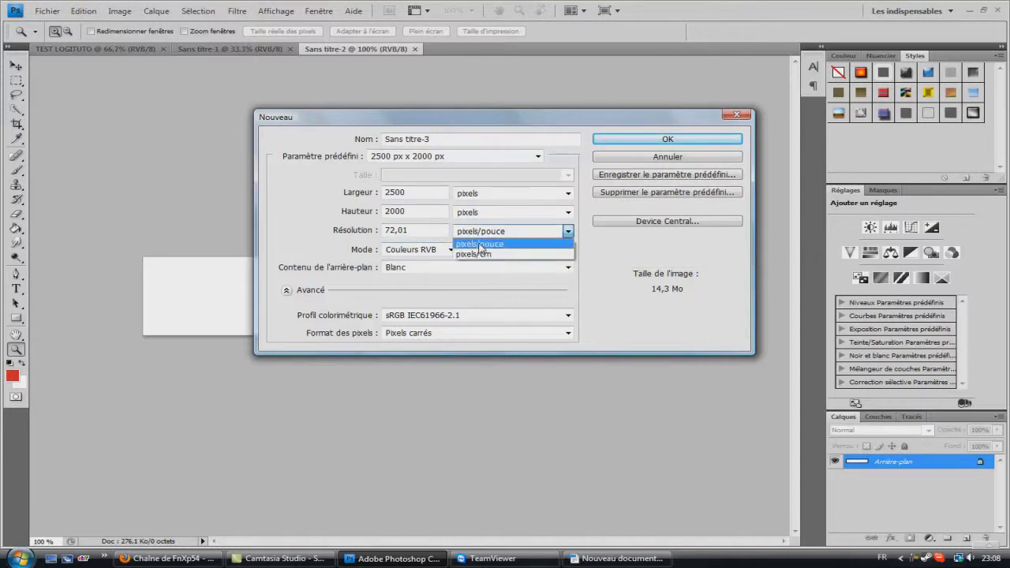
click(476, 244)
click(485, 231)
Set the new document's colour mode to Couleurs RVB with a depth of 8 bits.
click(447, 250)
click(448, 250)
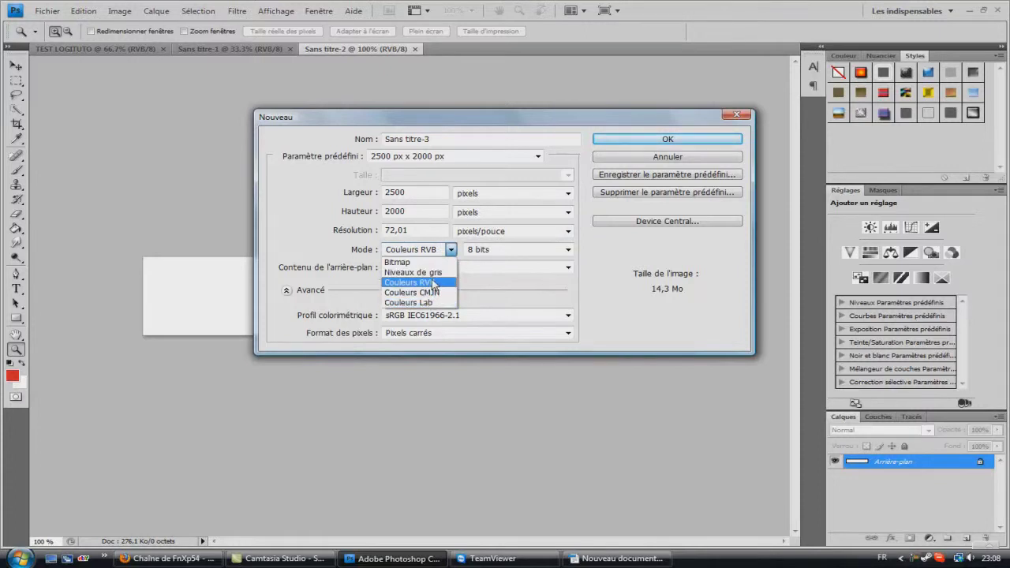
click(433, 282)
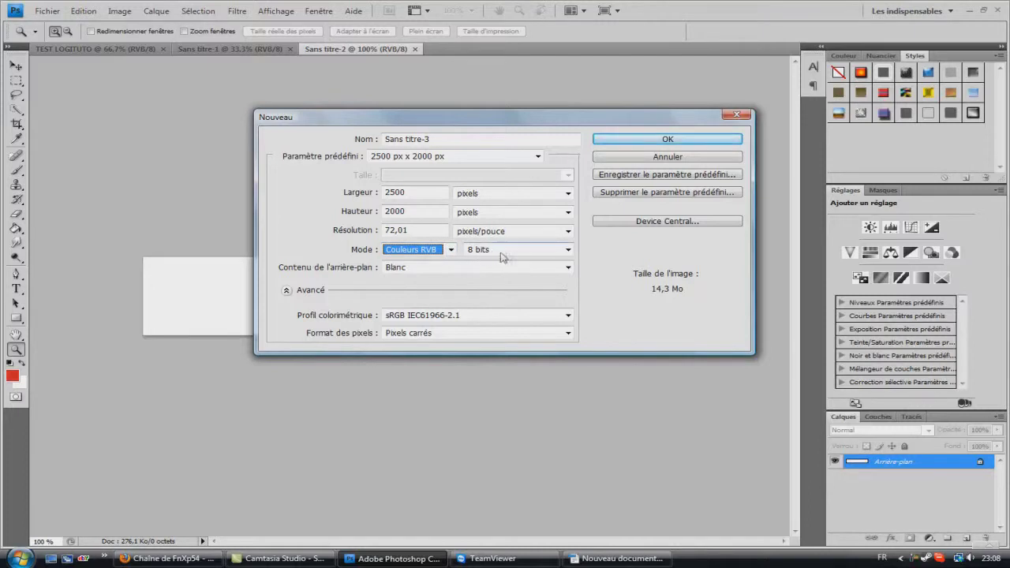
click(567, 251)
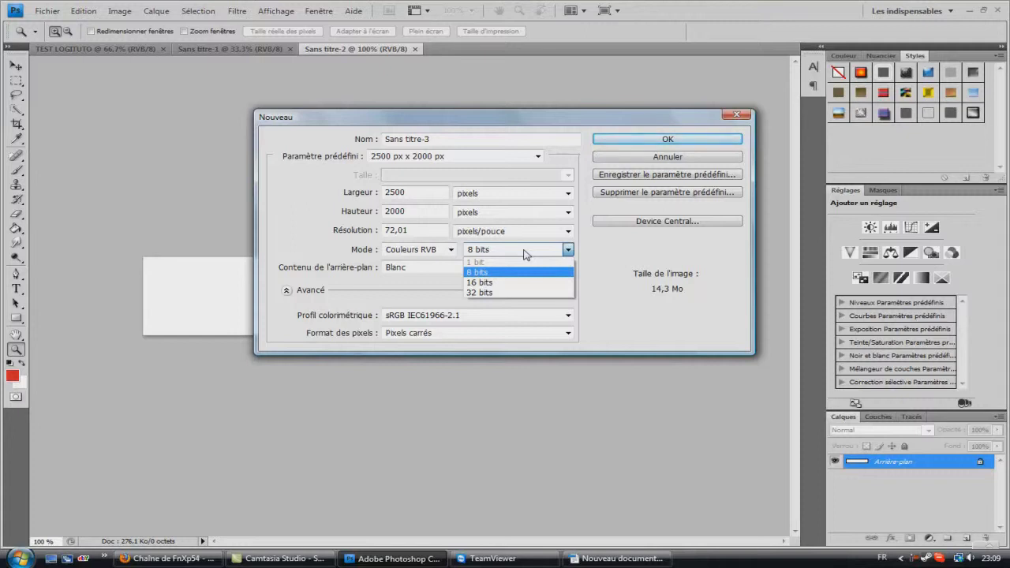
click(526, 254)
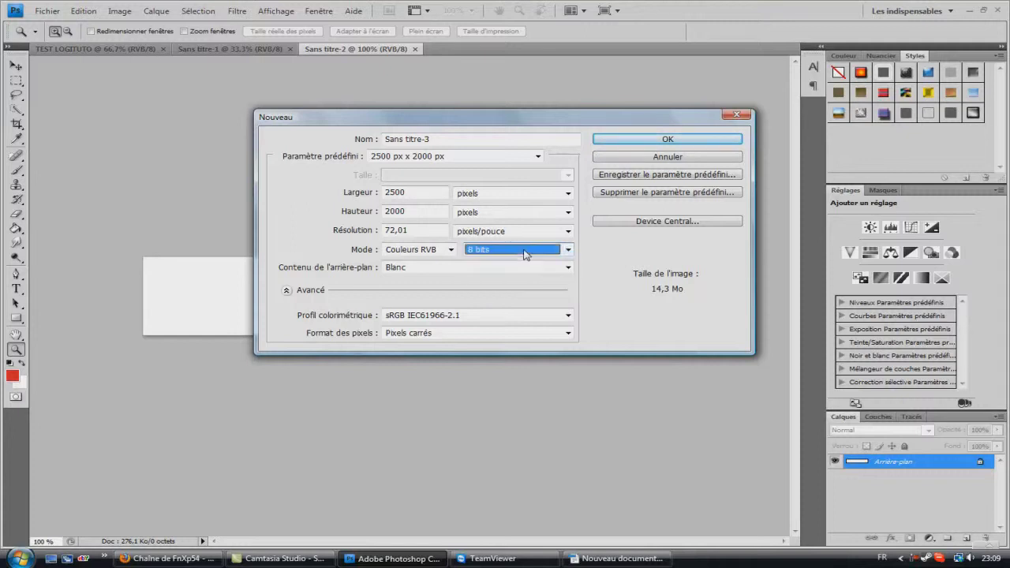
Set the new document's background content to Couleur d'arrière-plan.
click(451, 272)
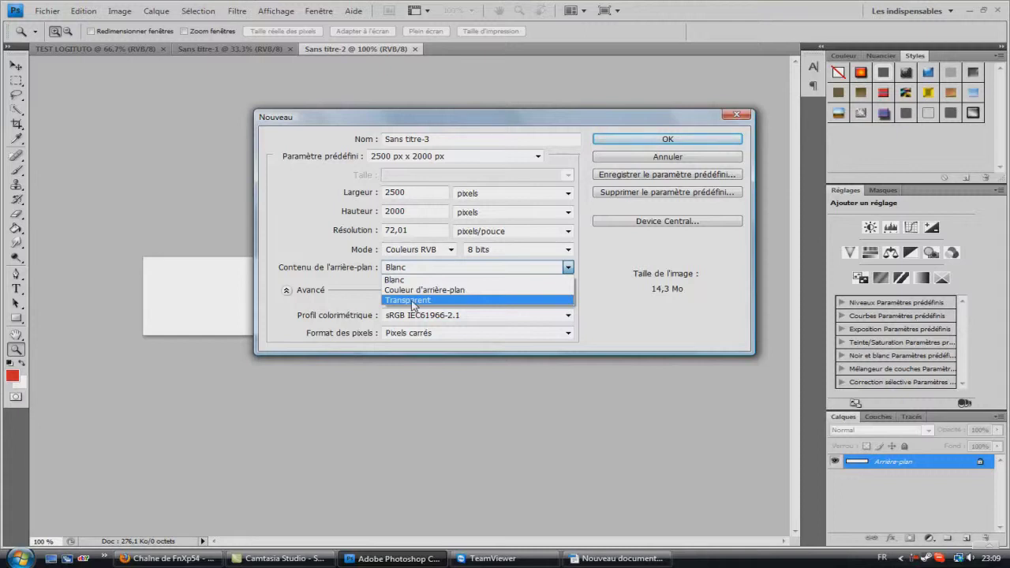
click(404, 254)
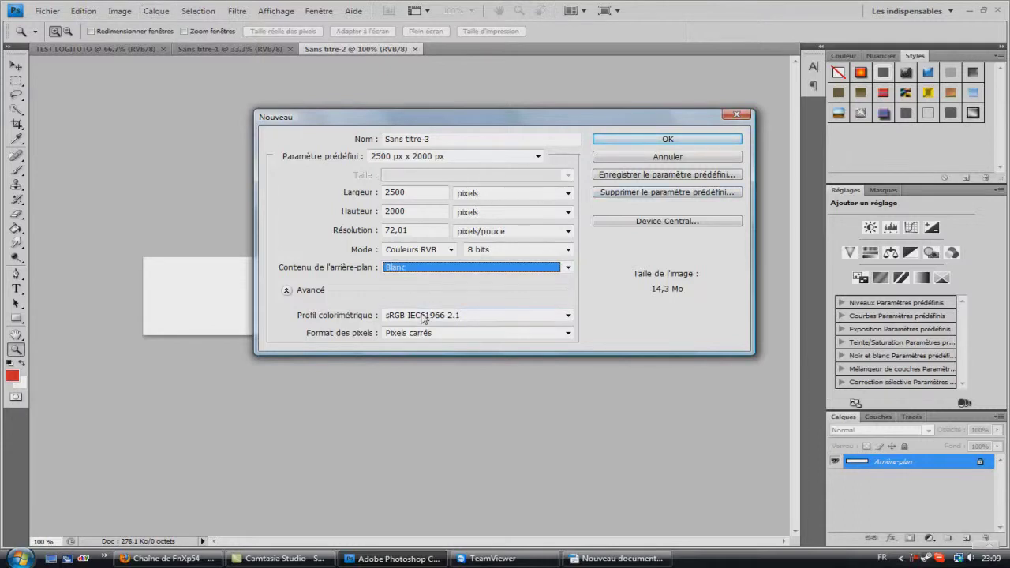
click(420, 269)
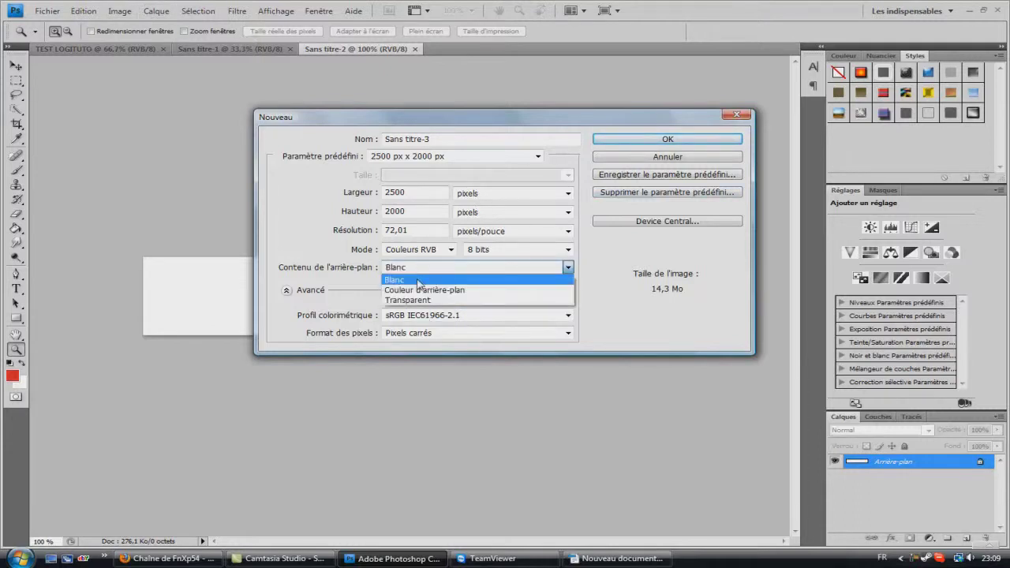
click(418, 290)
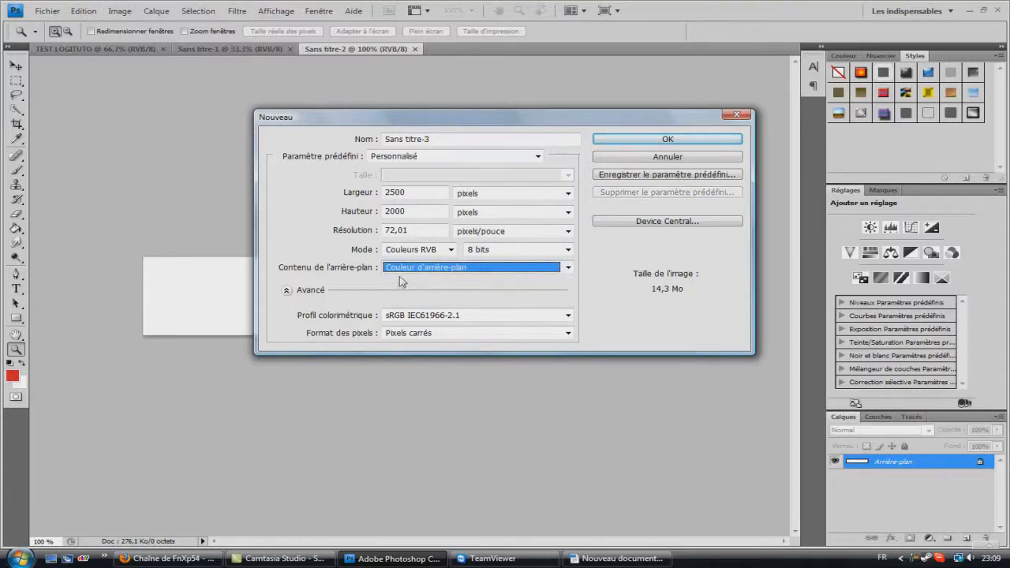
Look through the available colour profiles for the new document and leave sRGB IEC61966-2.1 selected.
click(419, 318)
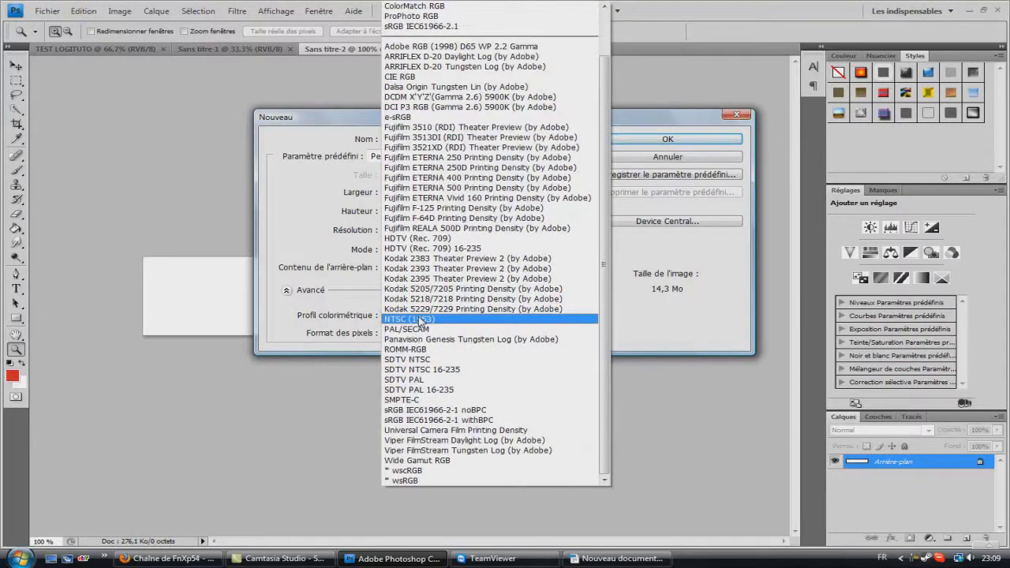
click(300, 315)
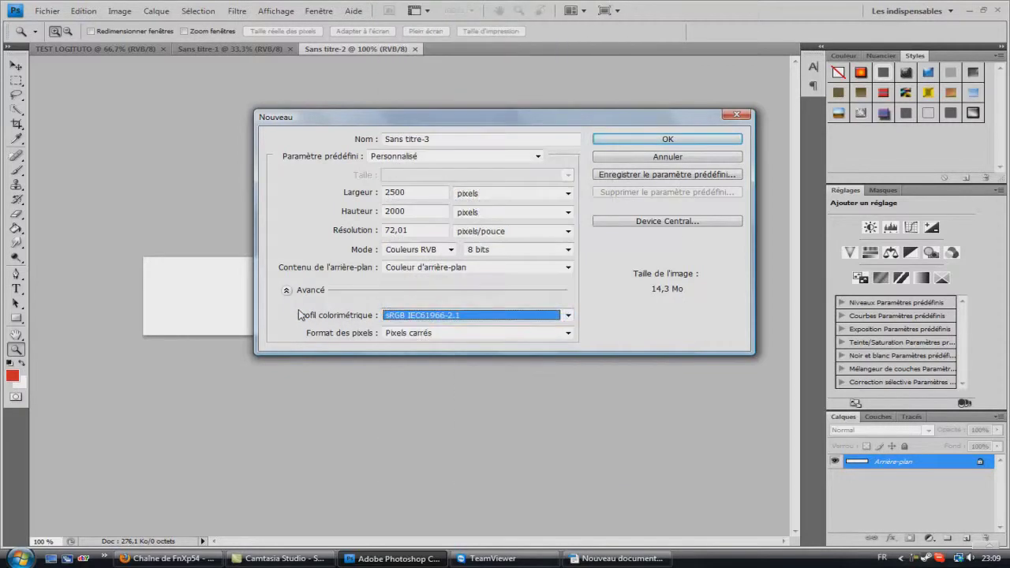
click(392, 321)
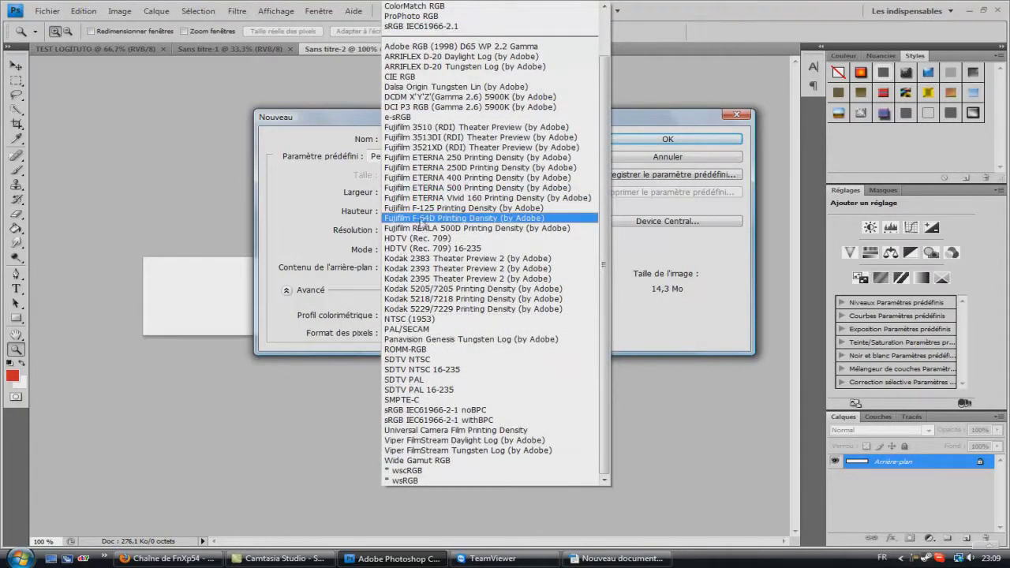
scroll(452, 187, up, 1)
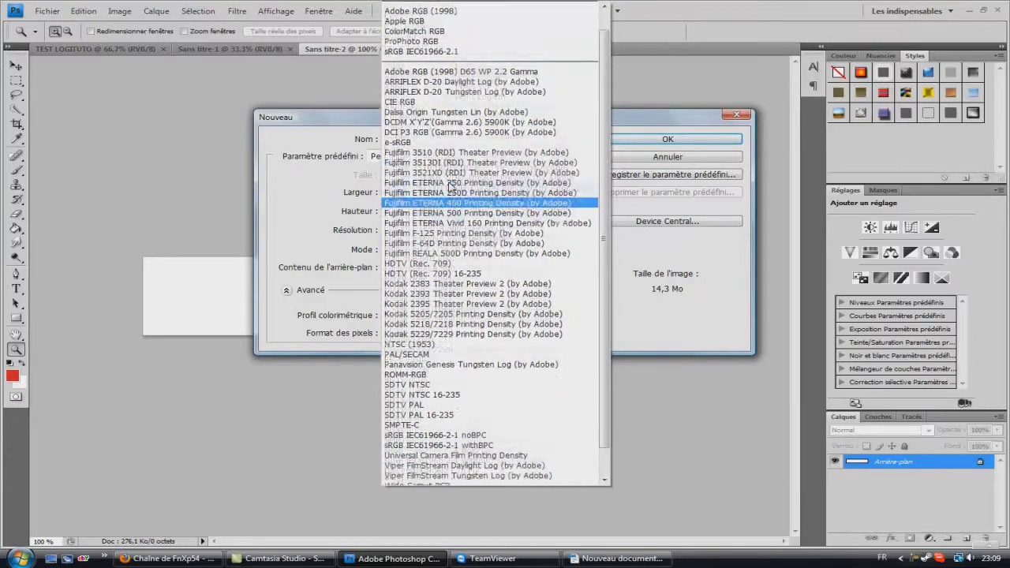
scroll(451, 189, up, 1)
scroll(446, 277, down, 1)
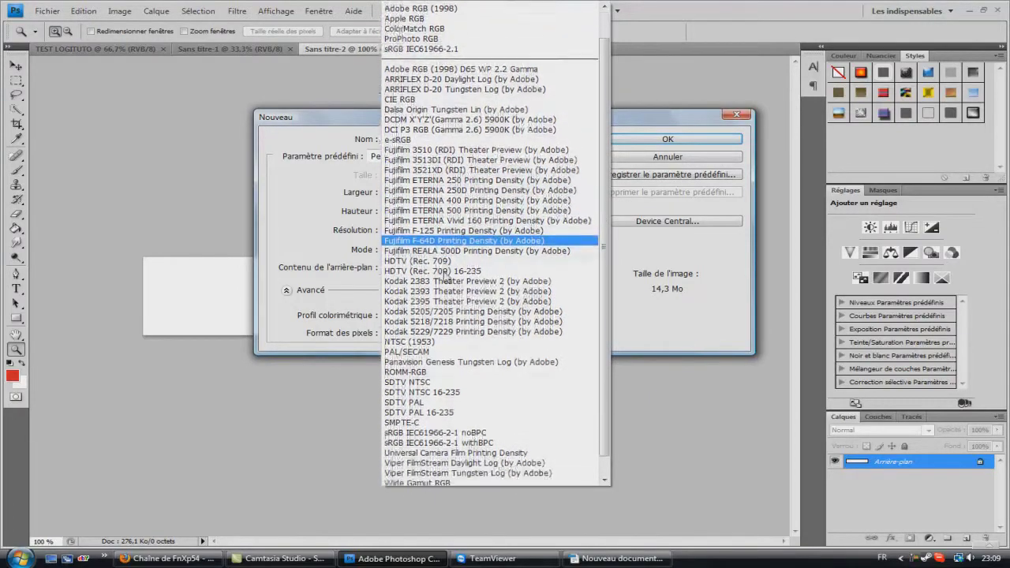
scroll(446, 276, down, 1)
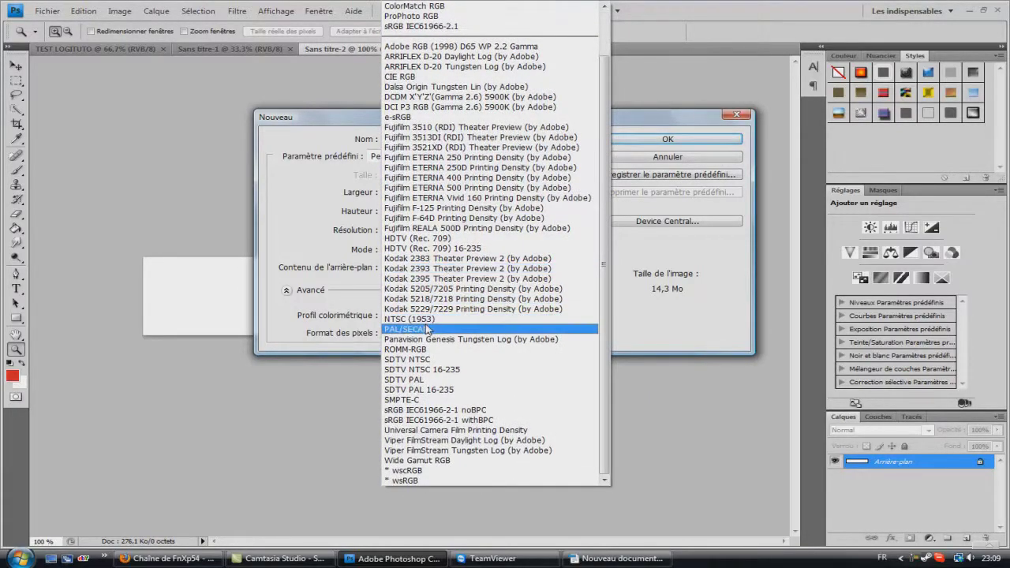
click(317, 256)
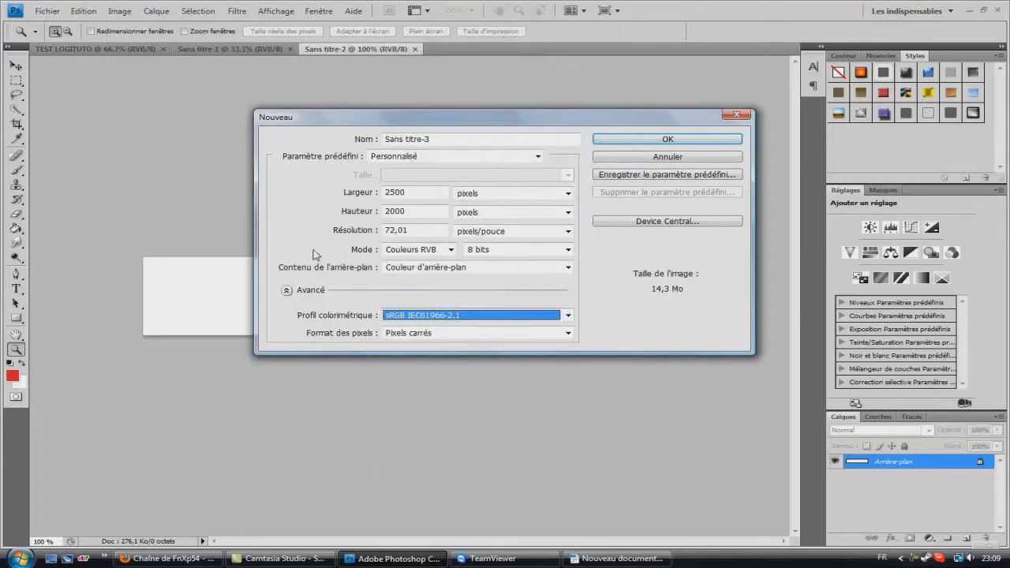
Keep the pixel format at Pixels carrés and create the new document with a resolution of 72 pixels/pouce.
click(415, 333)
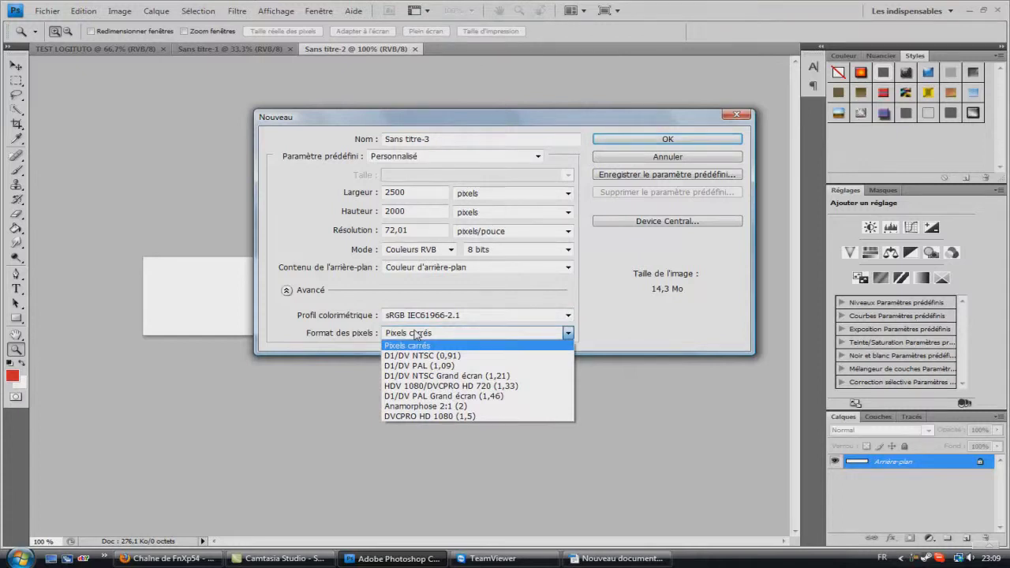
click(416, 334)
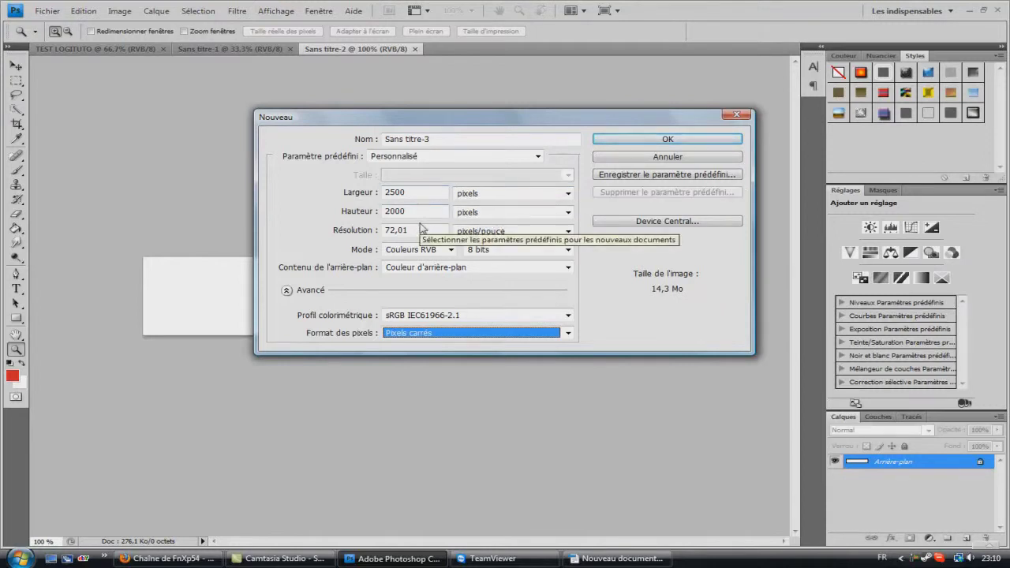
drag(416, 227, 291, 227)
text(72)
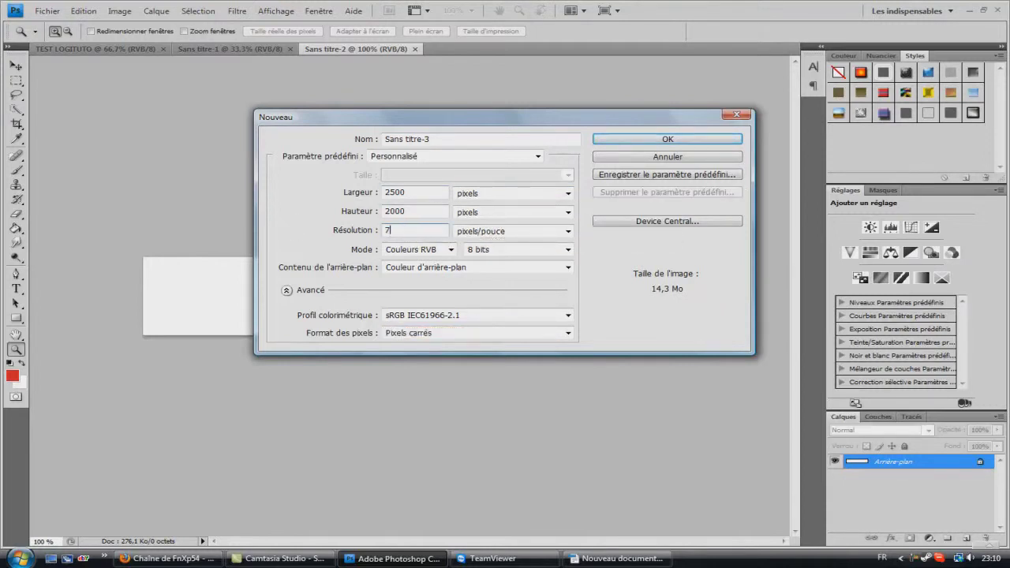
key(Return)
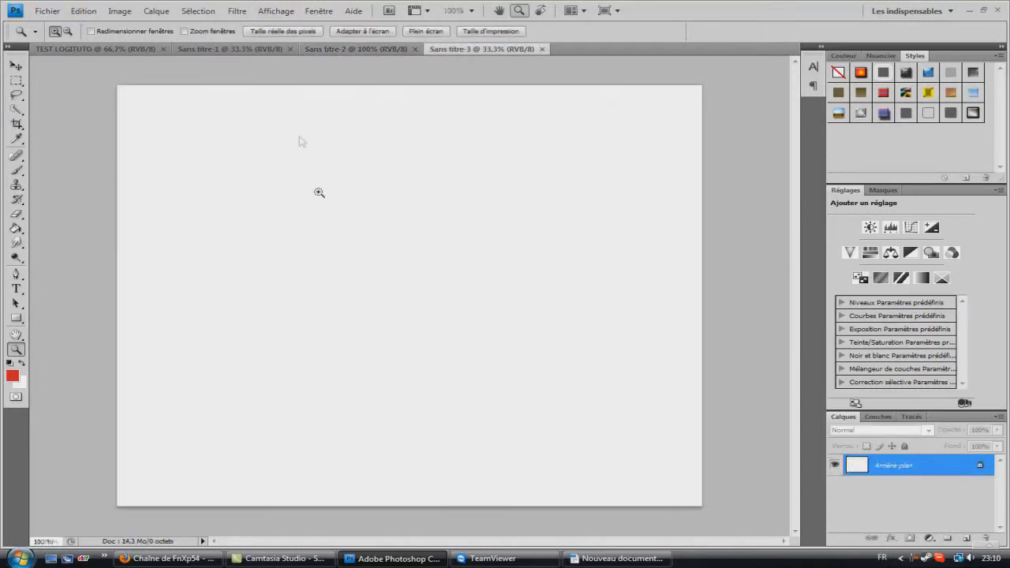
Close the Sans titre-2 document and bring the TEST LOGITUTO document to the front.
click(404, 49)
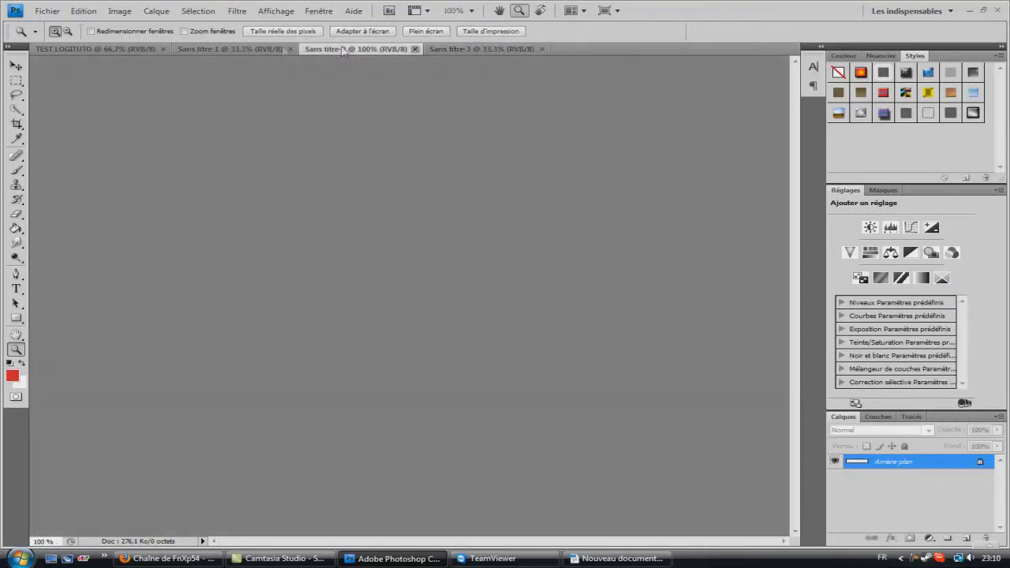
click(414, 49)
click(229, 49)
click(80, 49)
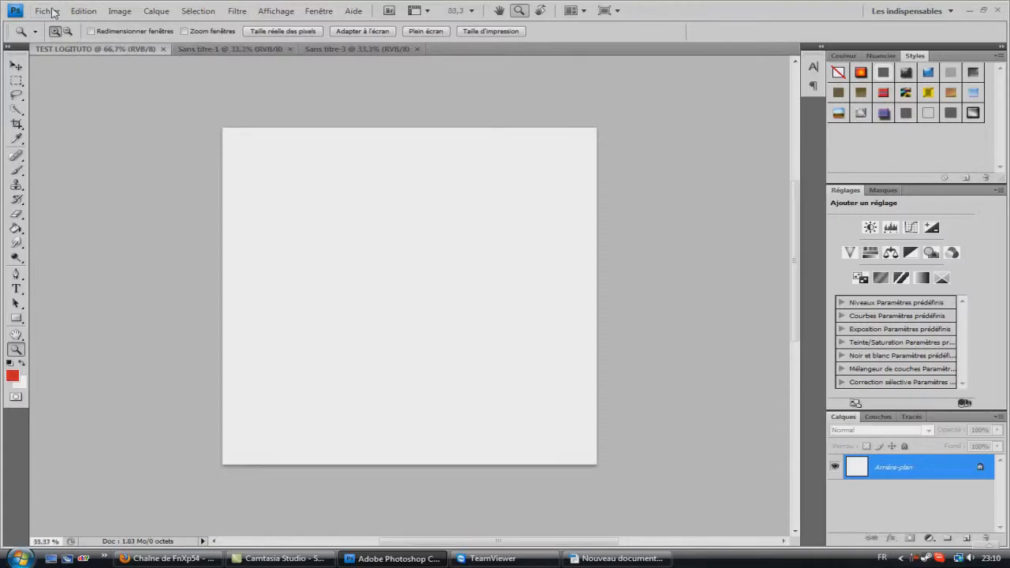
click(280, 559)
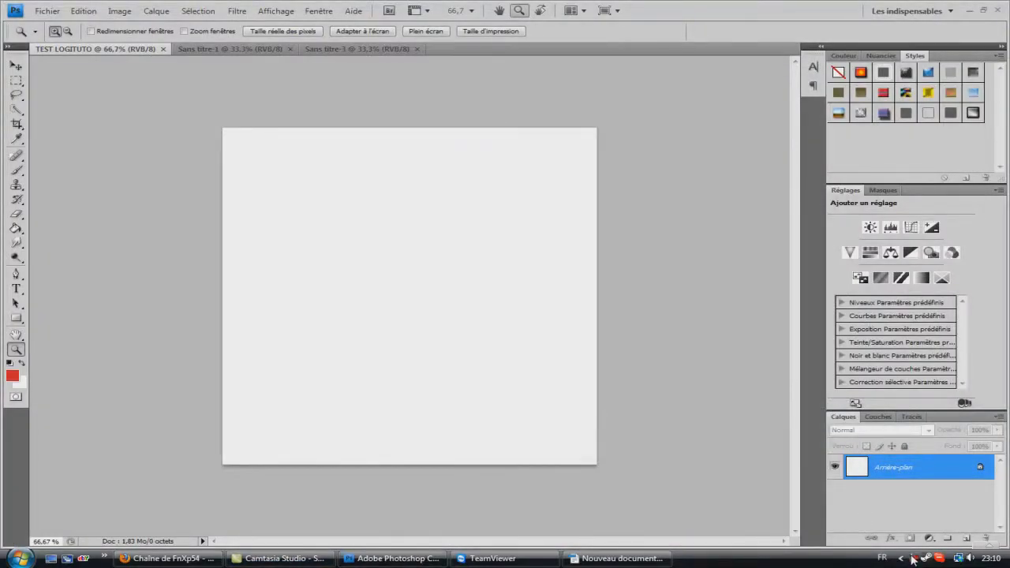
click(913, 558)
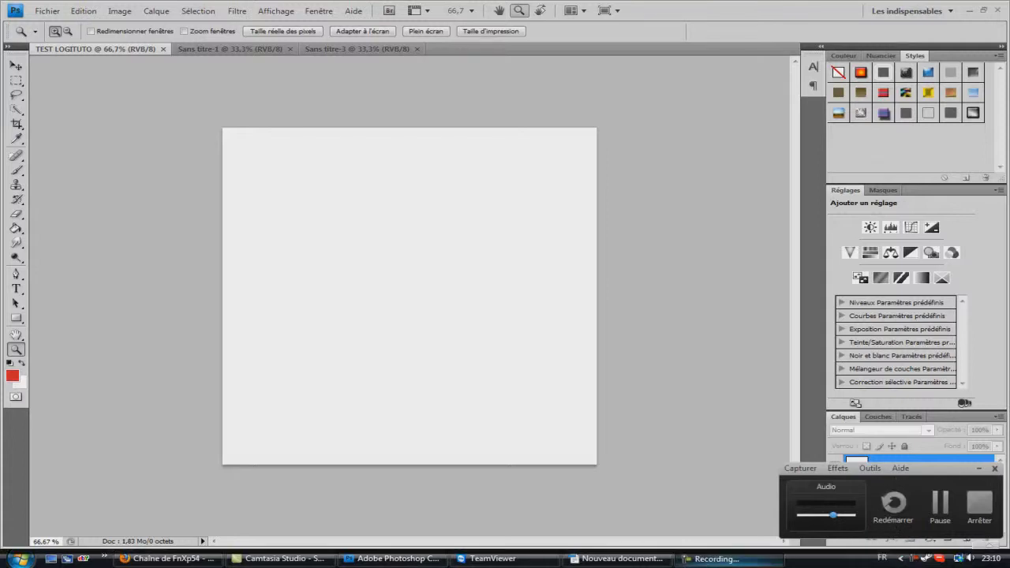
click(978, 471)
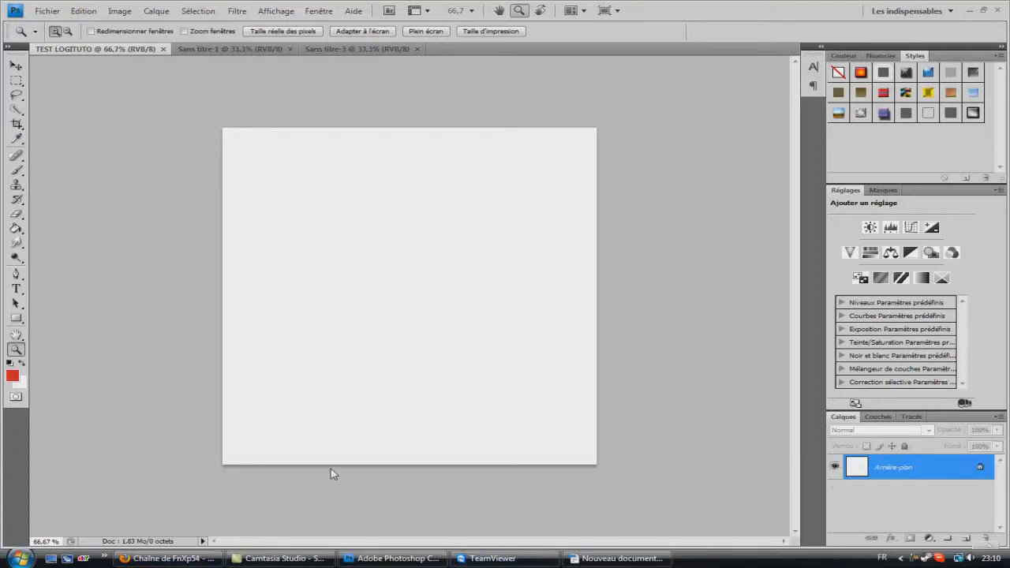
click(211, 558)
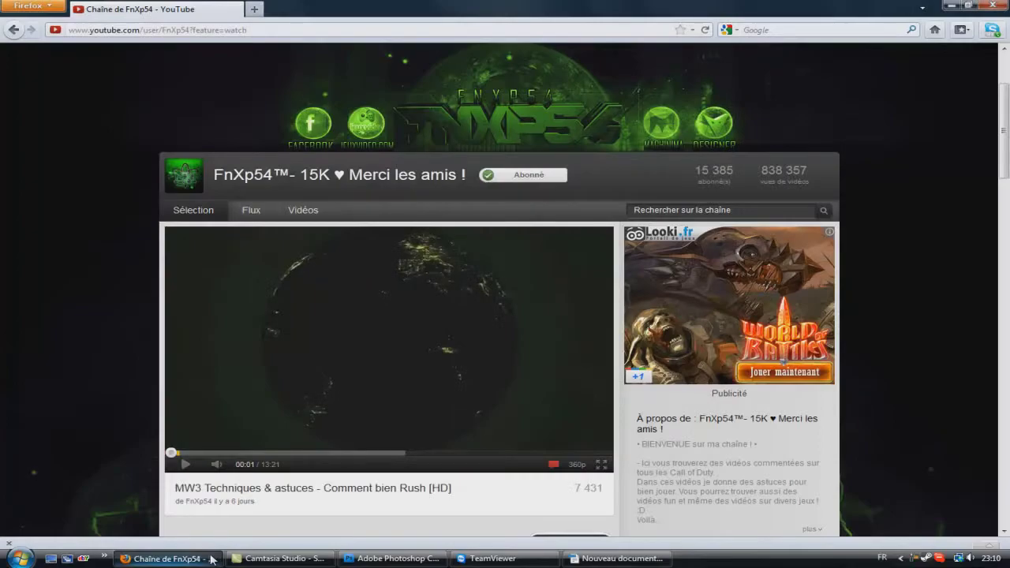
click(210, 558)
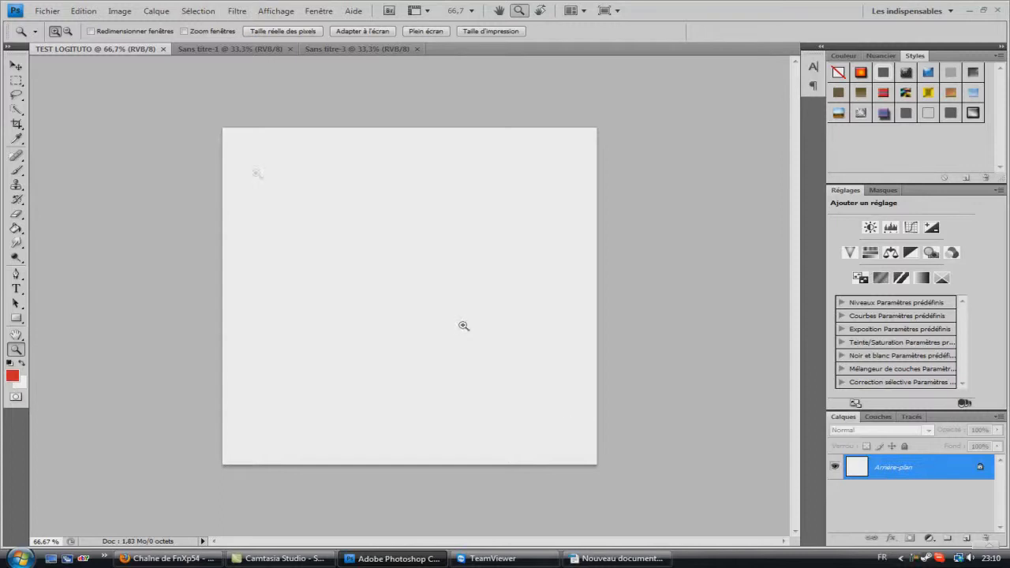
click(49, 17)
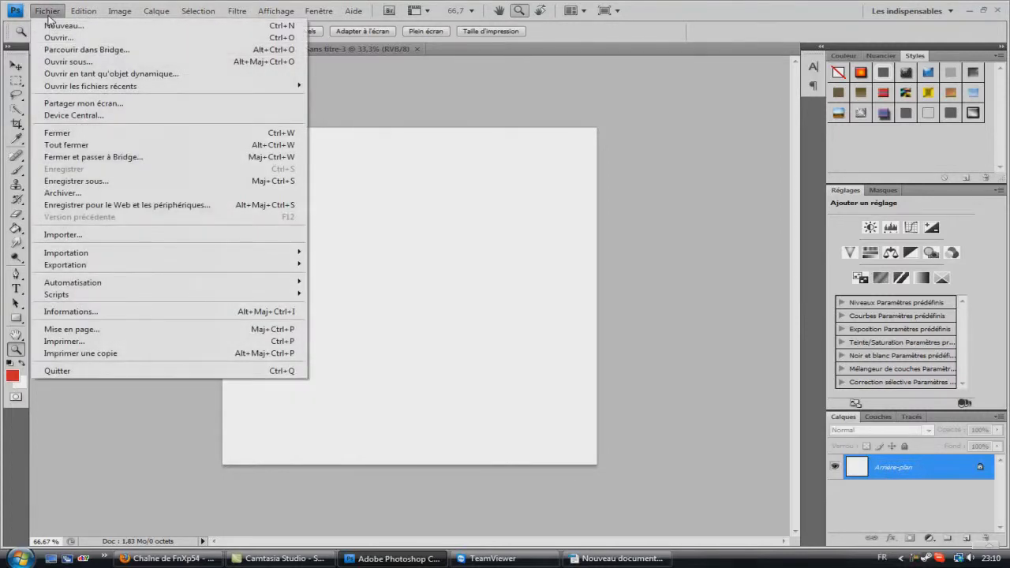
click(51, 15)
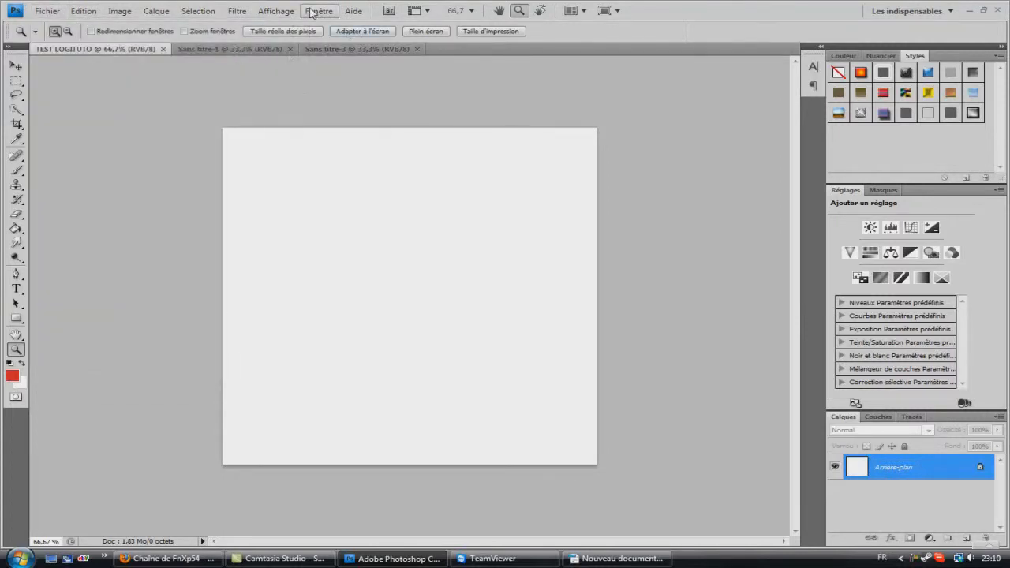
Try a height of 900 pixels in the image size of TEST LOGITUTO, then apply a width of 800 pixels instead.
click(123, 11)
mouse_move(135, 30)
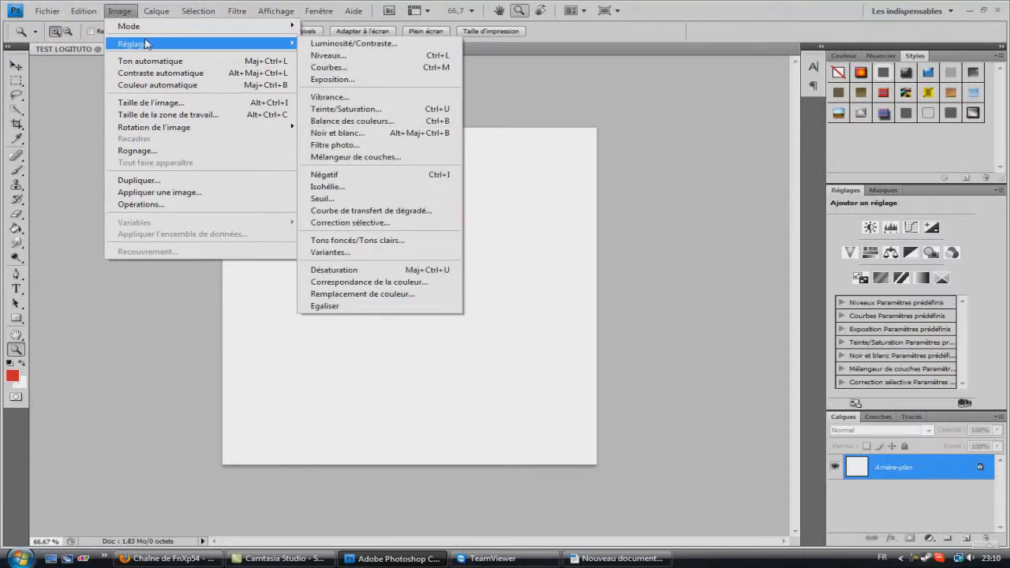
click(203, 105)
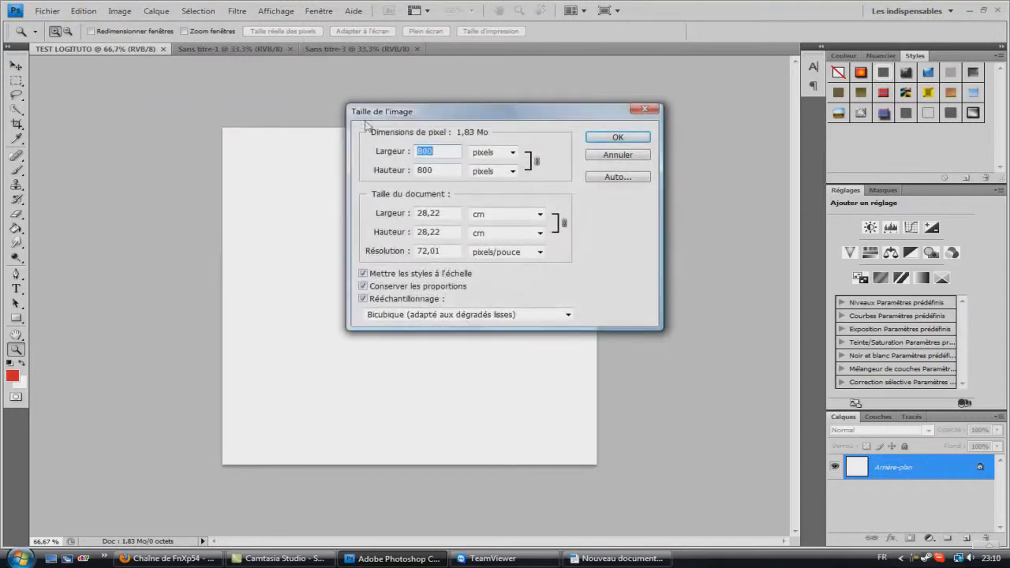
click(451, 170)
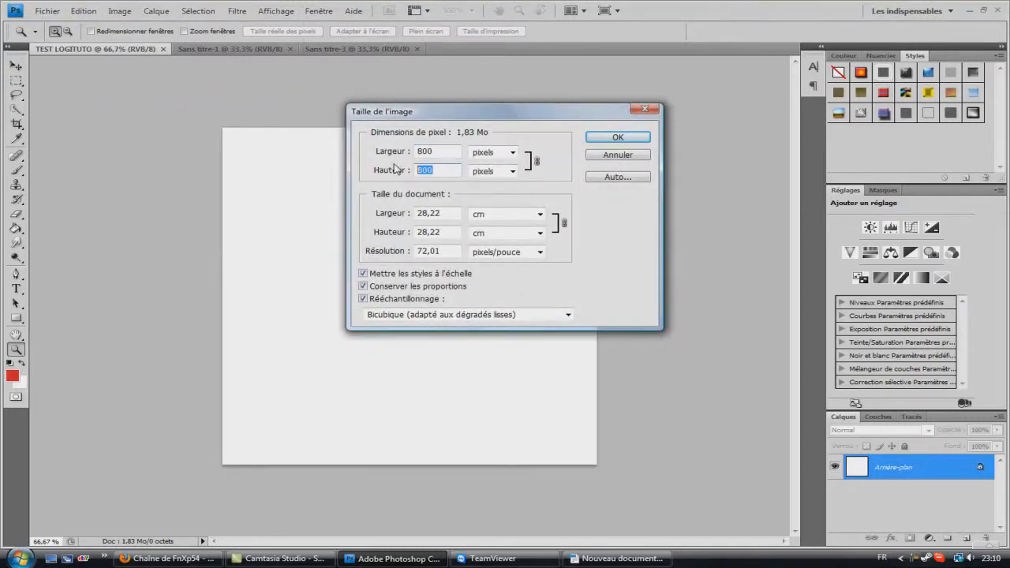
text(900)
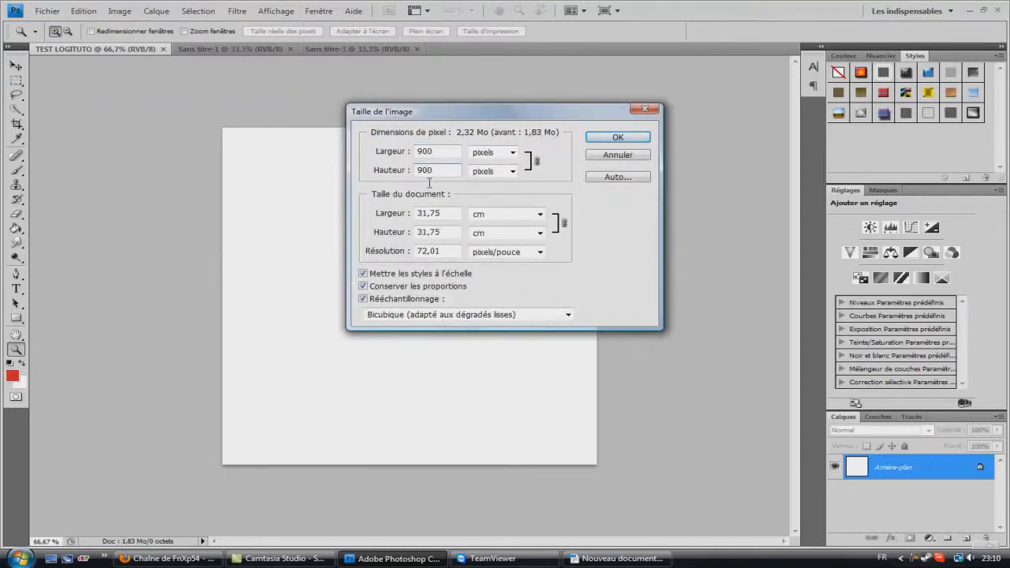
double_click(425, 170)
drag(445, 151, 416, 151)
text(800)
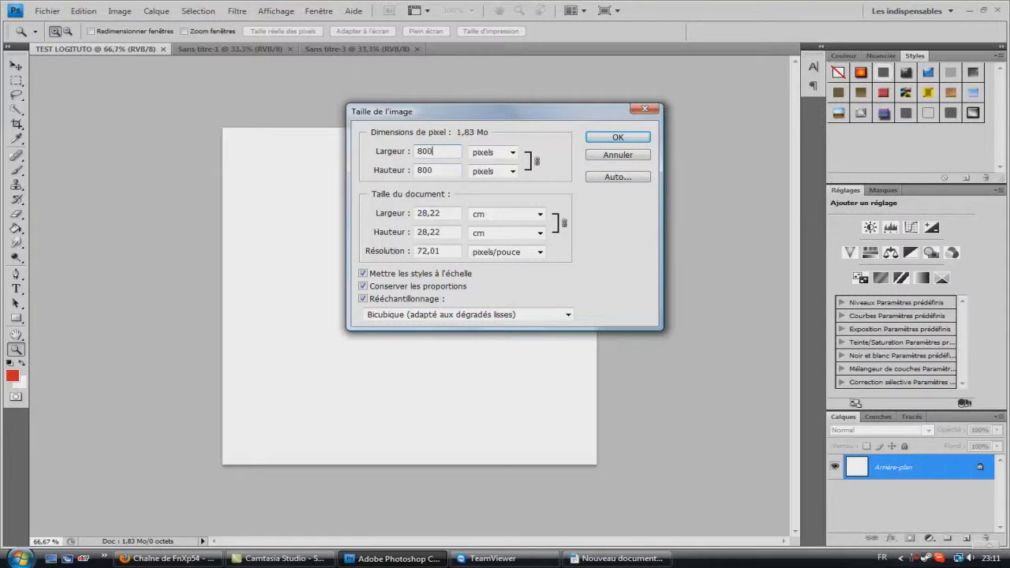
click(637, 139)
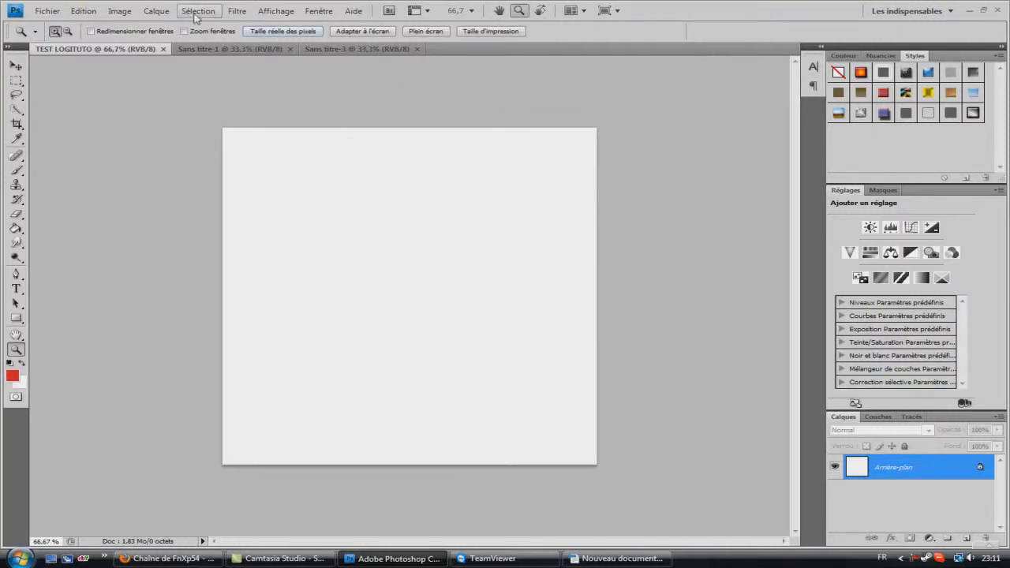
click(67, 15)
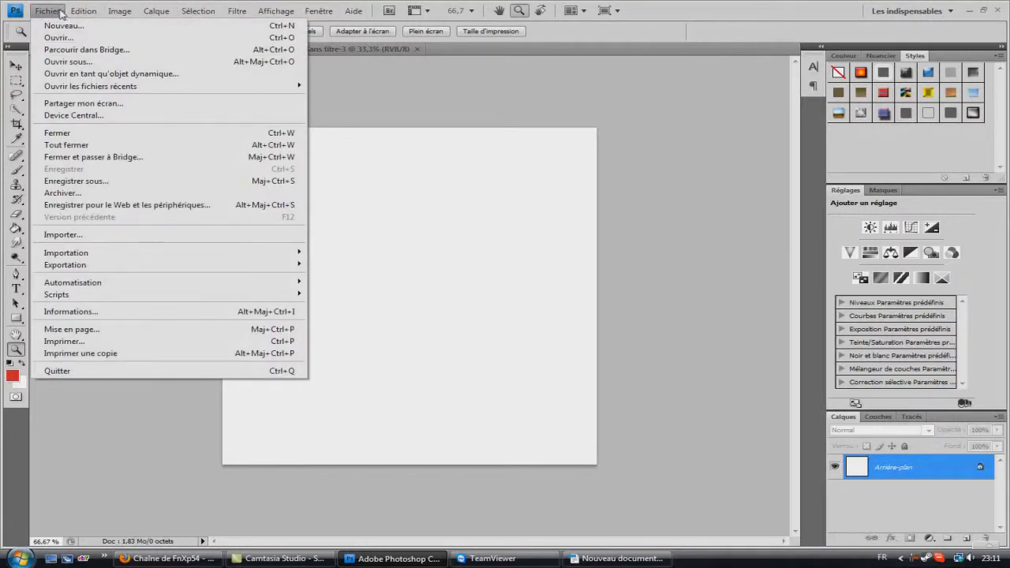
click(61, 14)
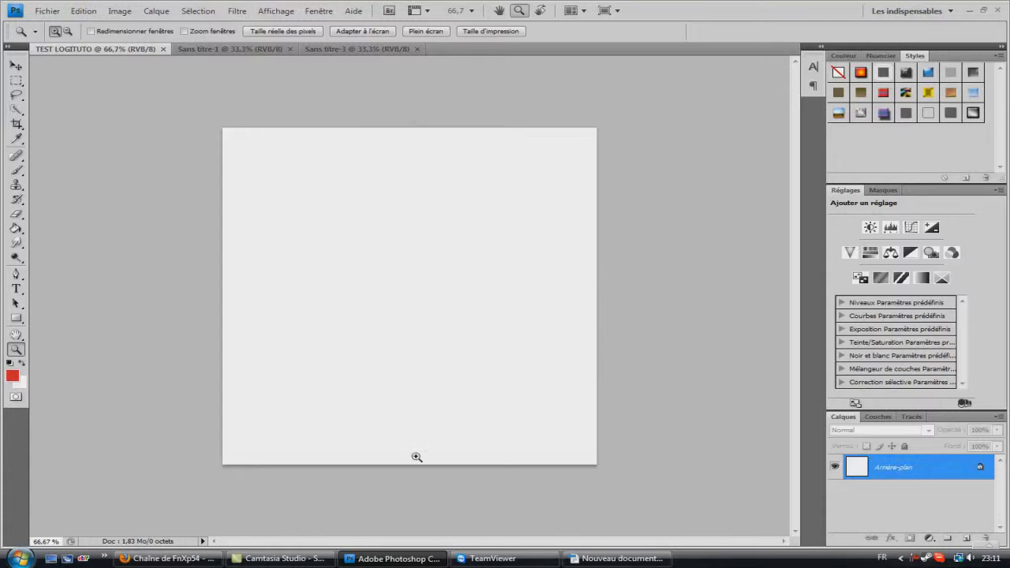
Add a red Calibri text reading LOGITUTO EN FORCE on the canvas and set the word LOGITUTO to 36 pt.
click(17, 289)
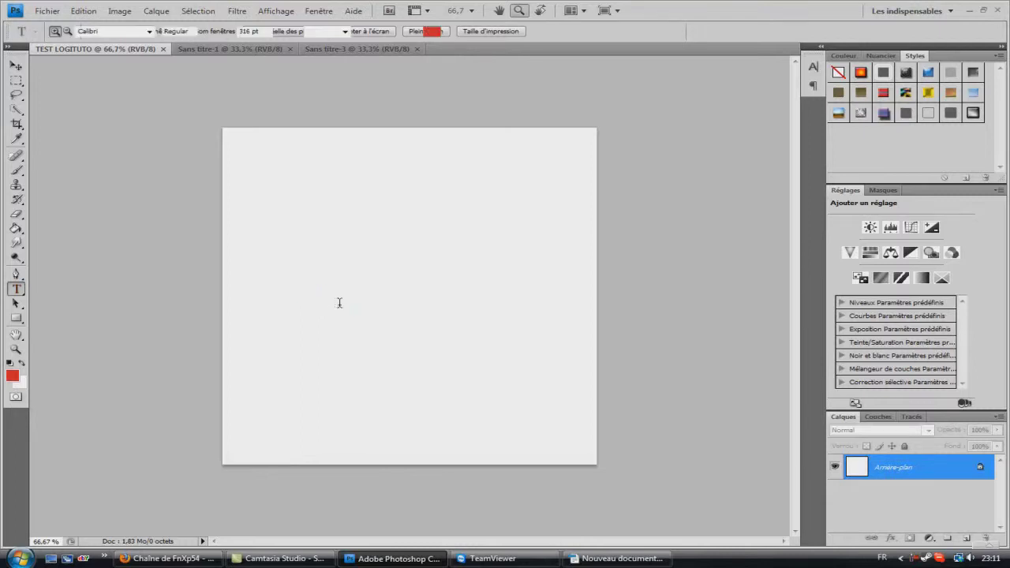
click(339, 303)
text(LOGIT)
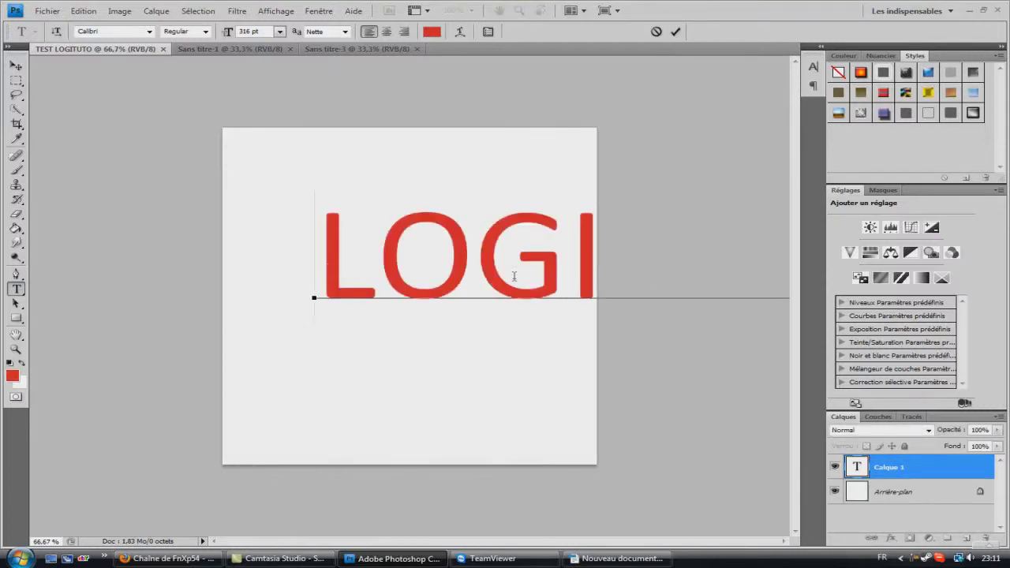
key(ctrl+a)
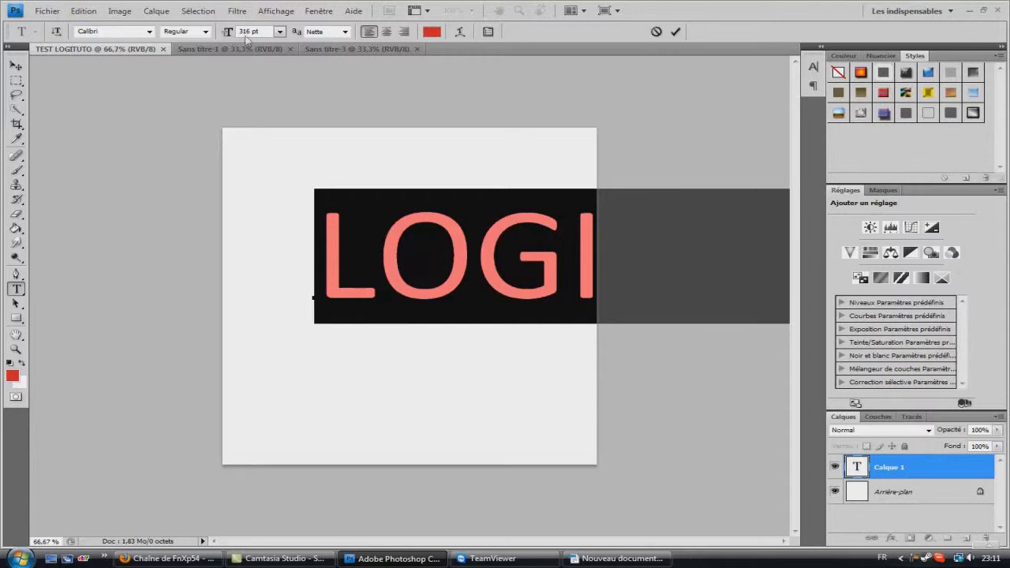
click(279, 31)
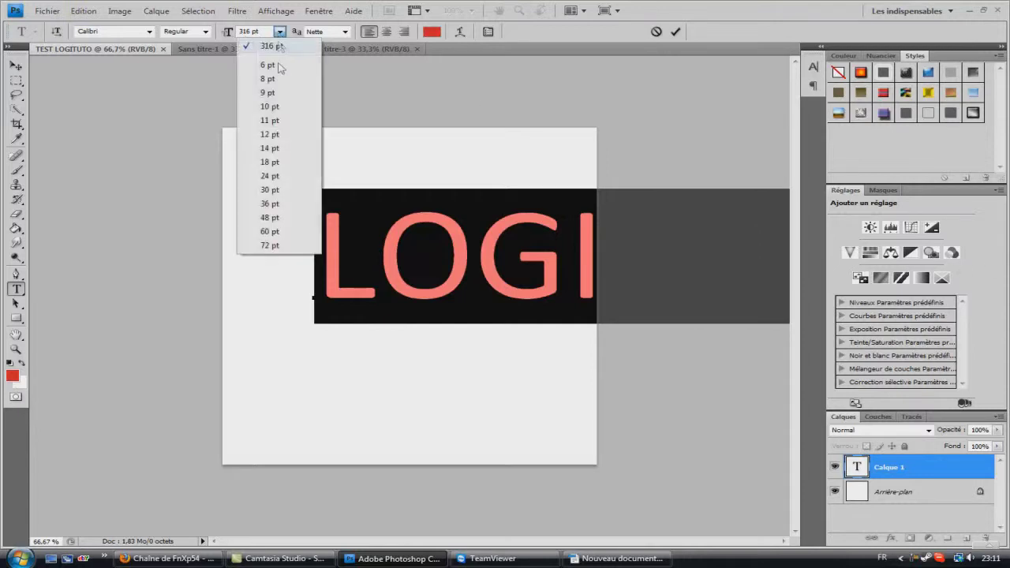
click(270, 203)
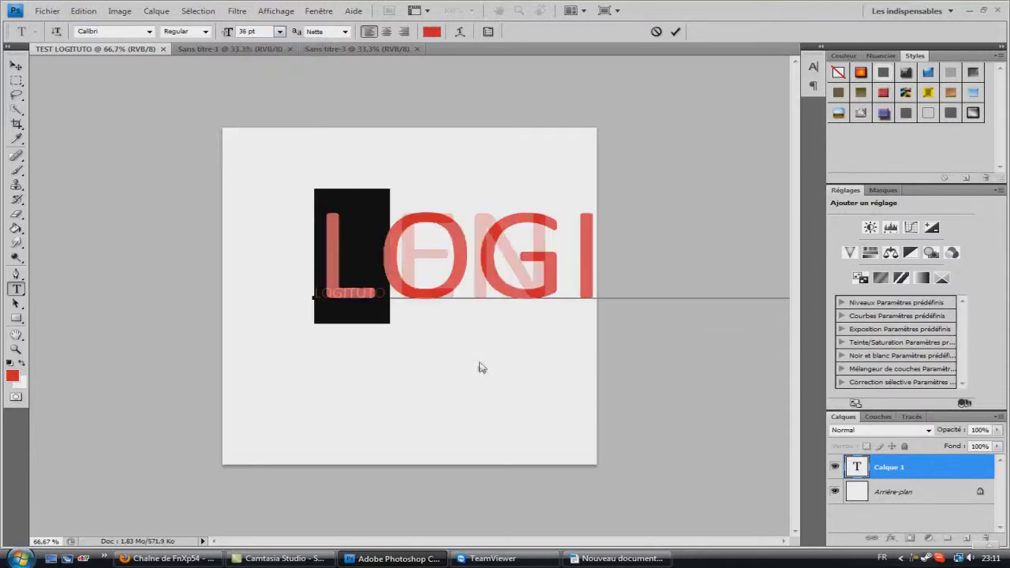
Set the remaining oversized words, EN FORCE, to a font size of 36 pt.
drag(408, 265, 670, 261)
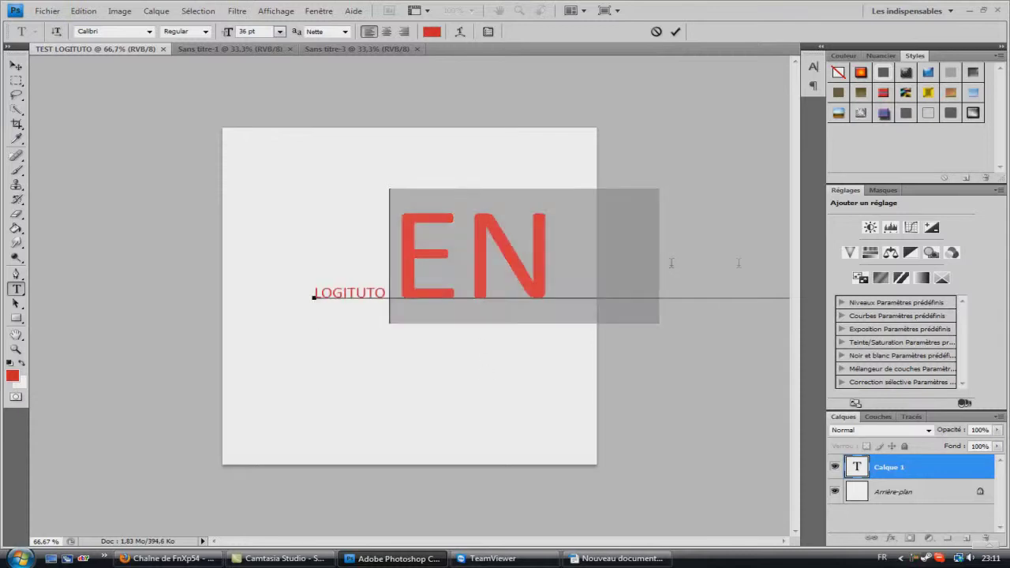
double_click(257, 35)
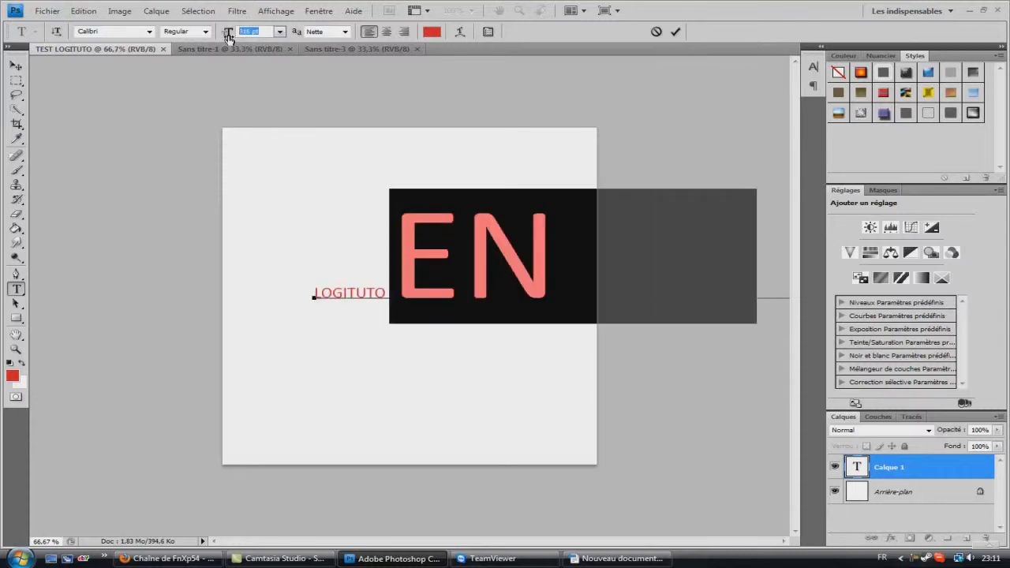
text(36)
key(Return)
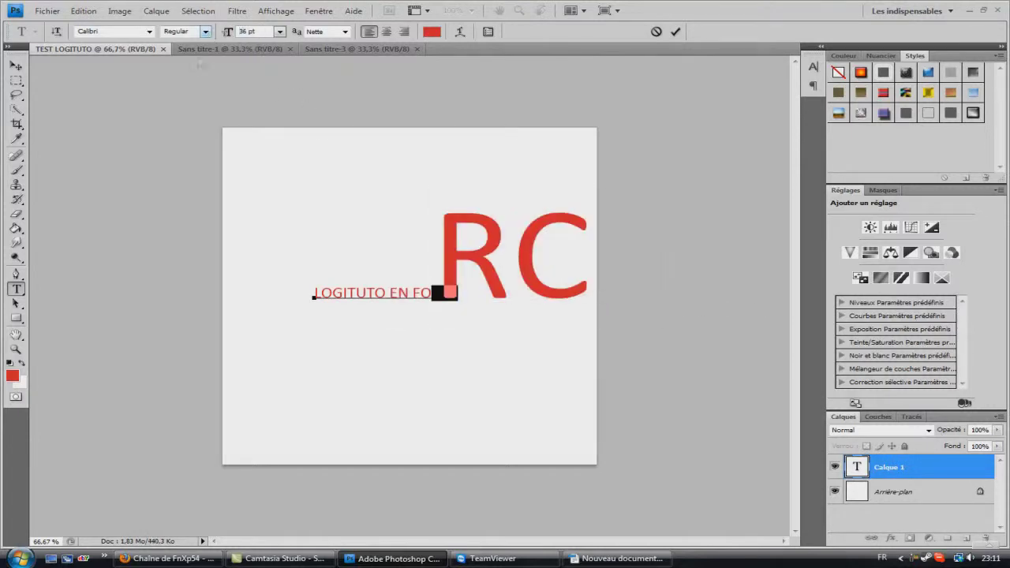
Move the LOGITUTO EN FORCE text near the middle of the canvas and delete all of its characters.
drag(463, 355, 478, 340)
click(505, 273)
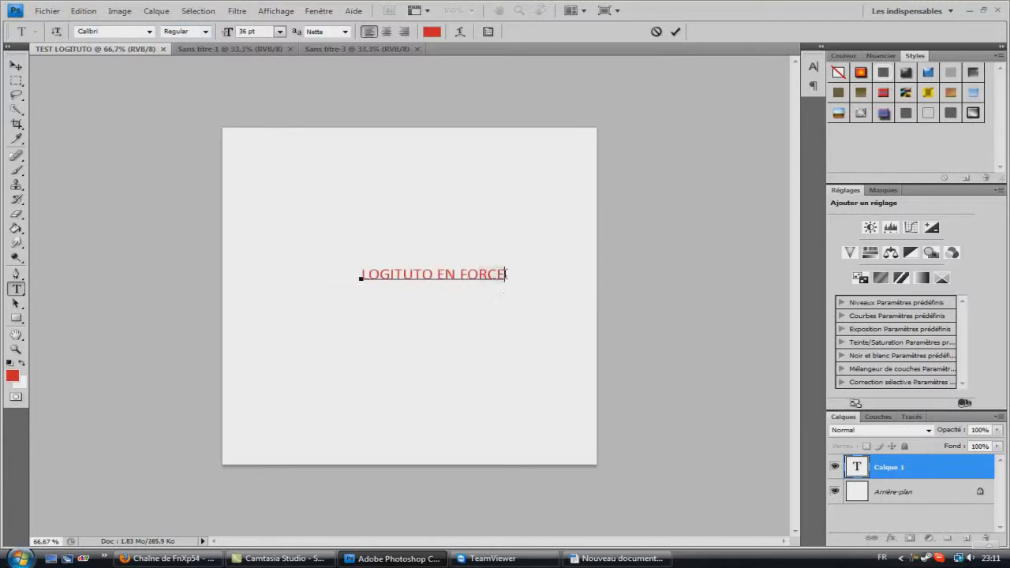
drag(463, 356, 415, 353)
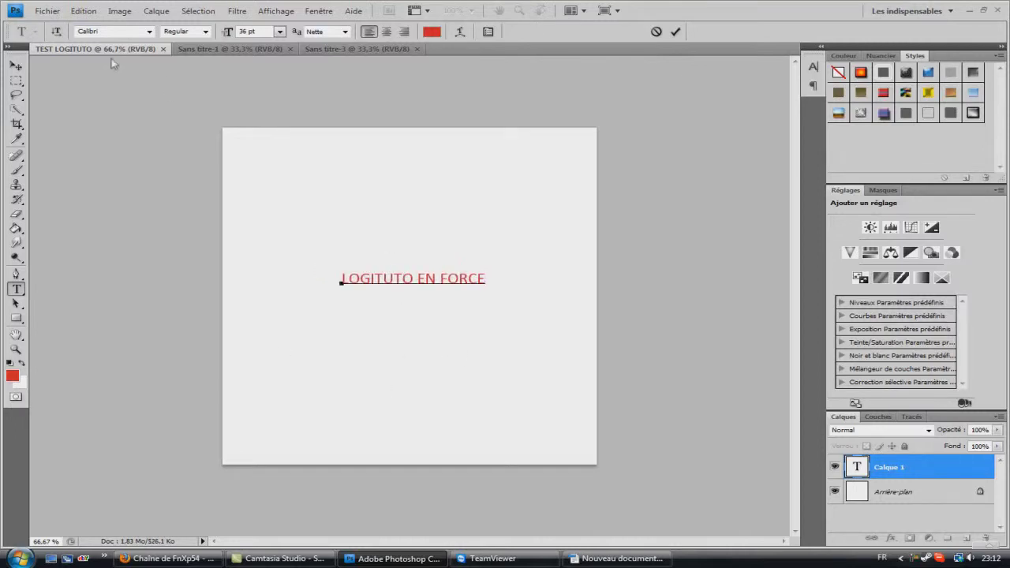
key(ctrl+a)
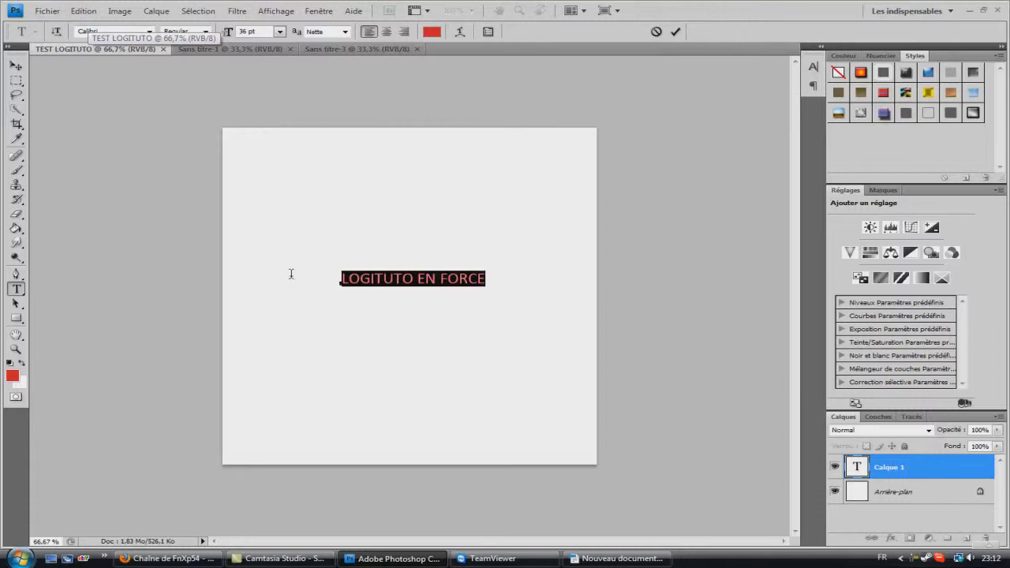
key(BackSpace)
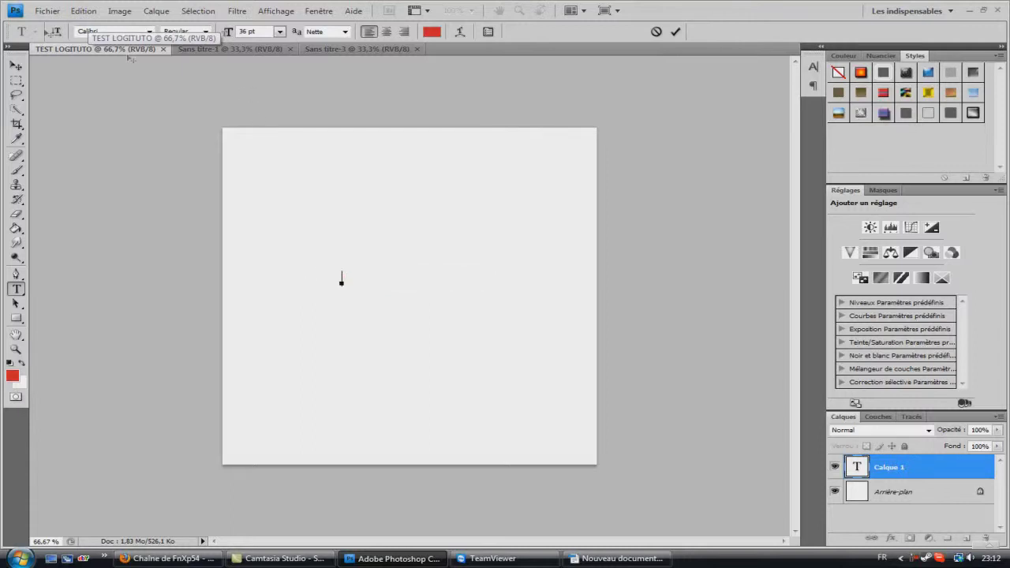
click(52, 11)
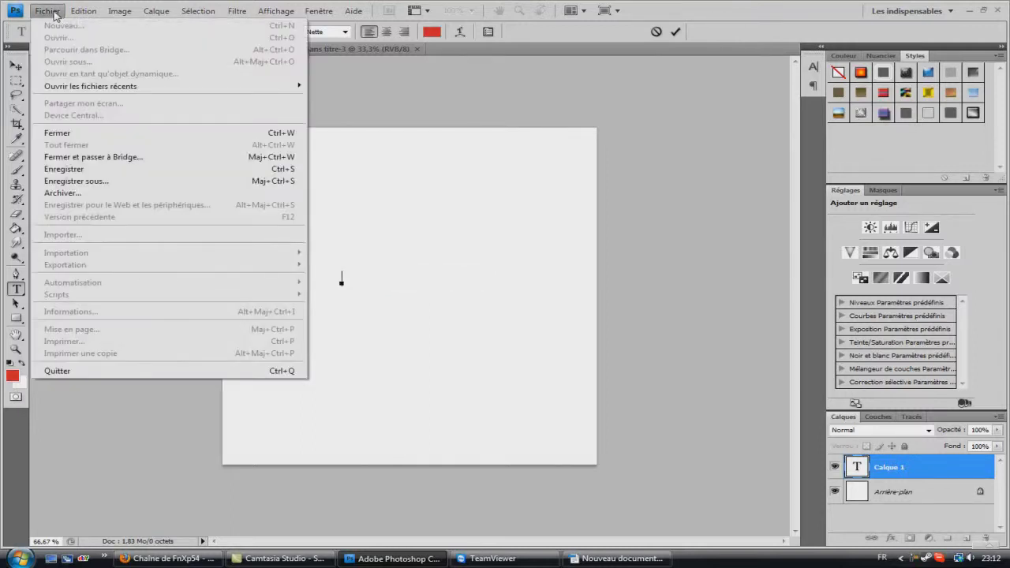
click(54, 12)
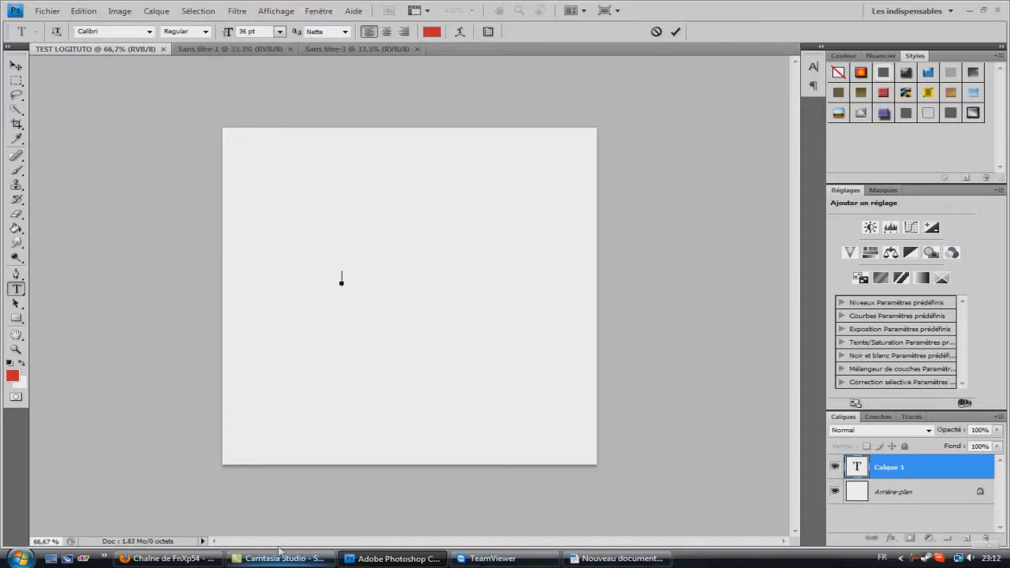
View the YouTube channel page in Firefox and review the logo, video banner and background dimensions listed in the OpenOffice Writer document.
click(167, 558)
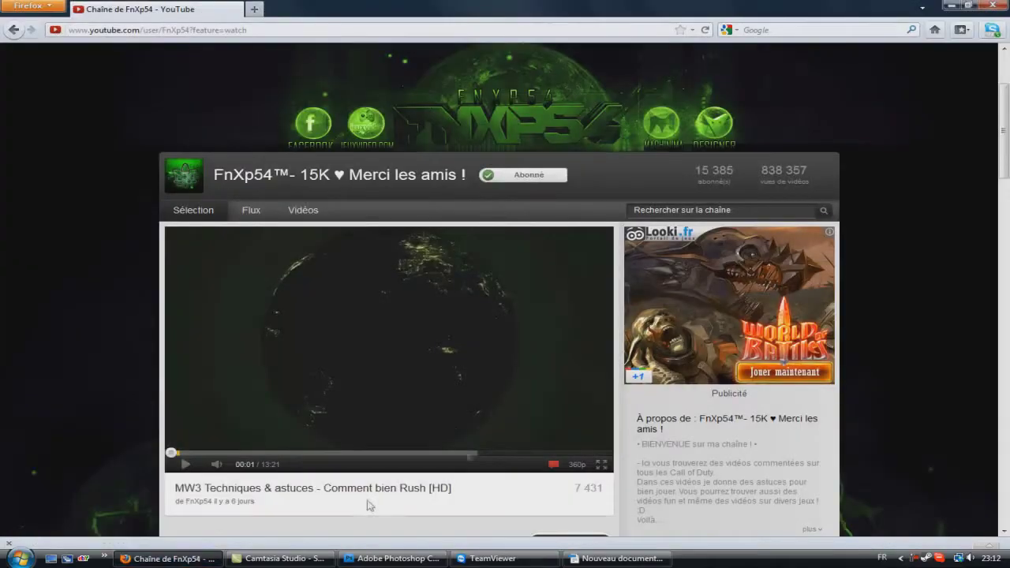
click(414, 562)
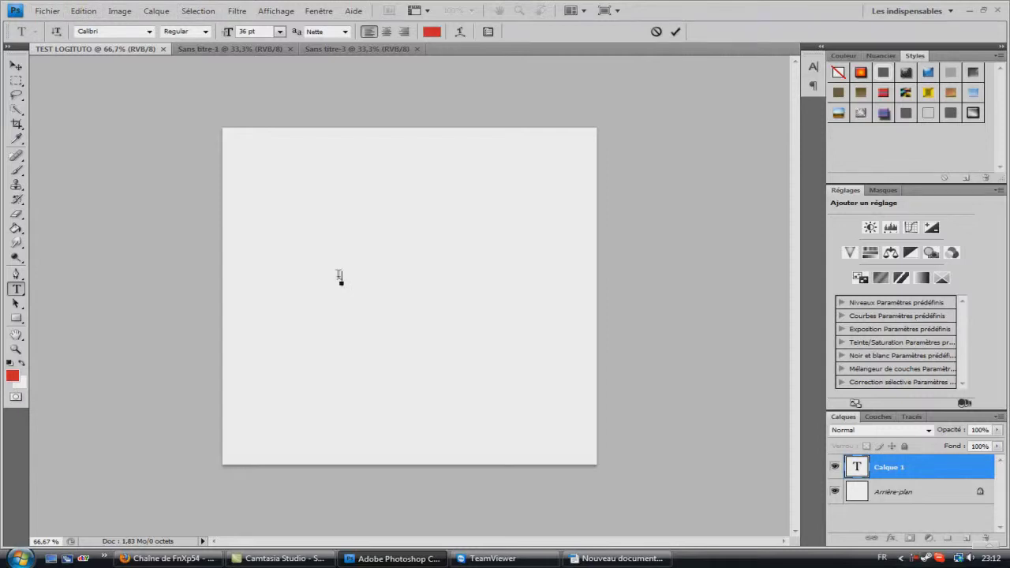
click(619, 558)
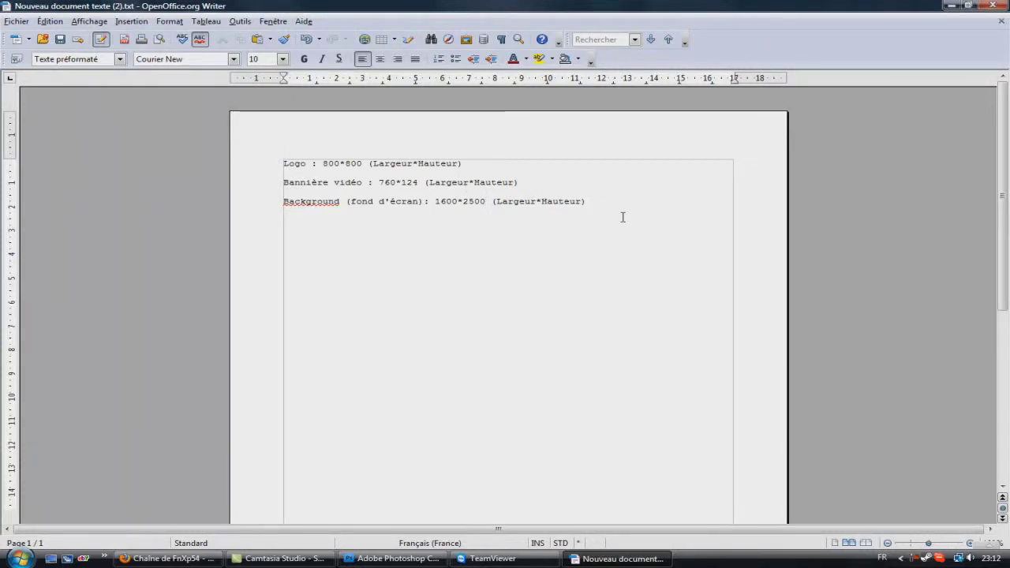
mouse_move(392, 559)
mouse_move(230, 559)
key(F9)
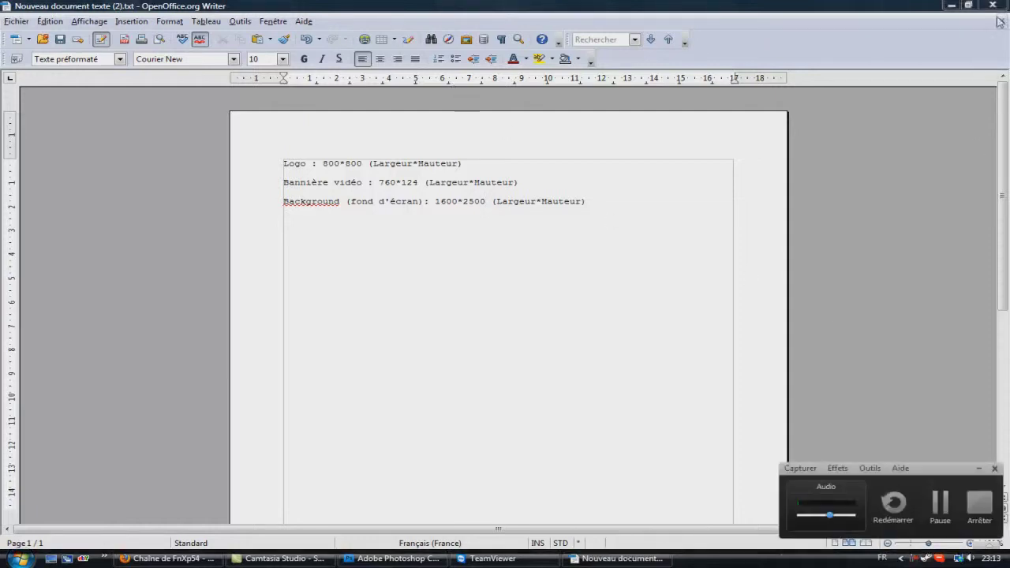